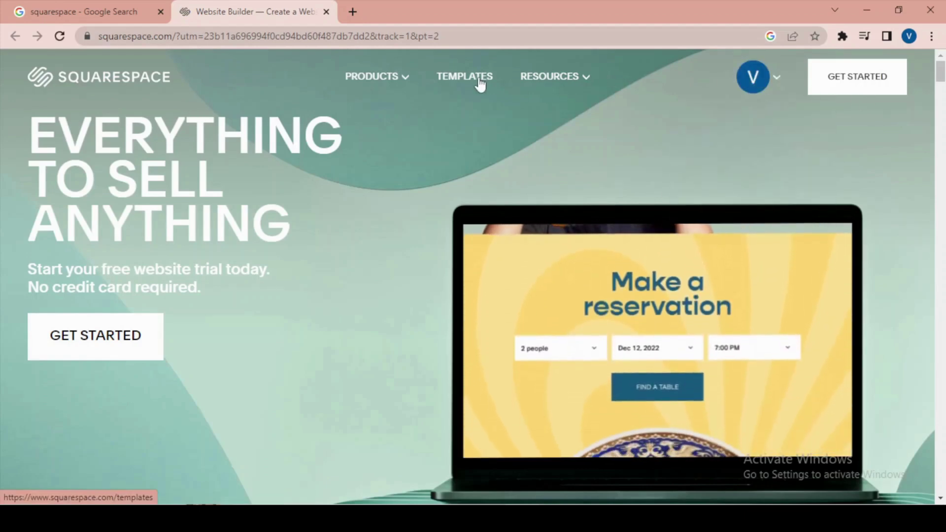
Browse the popular website templates, preview the Bailard template and start a site with that design
left_click(480, 83)
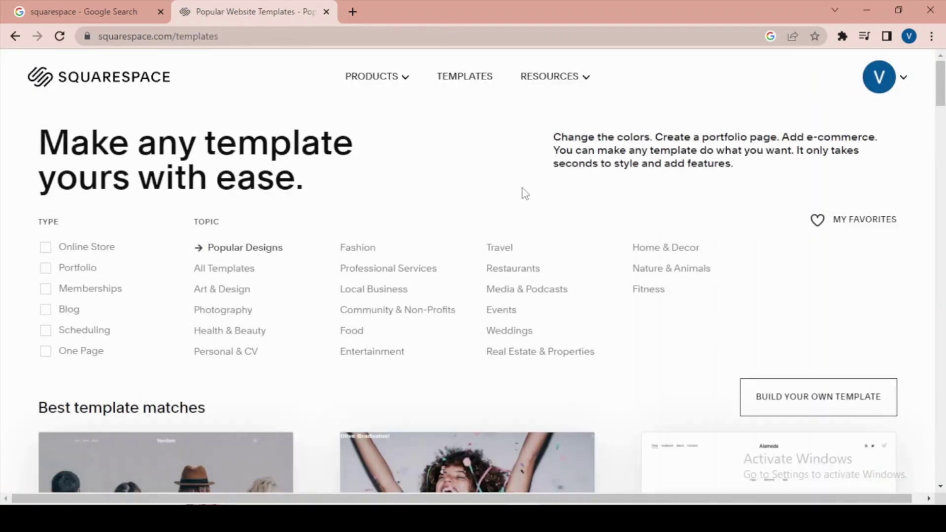
scroll(599, 367, "down", 3)
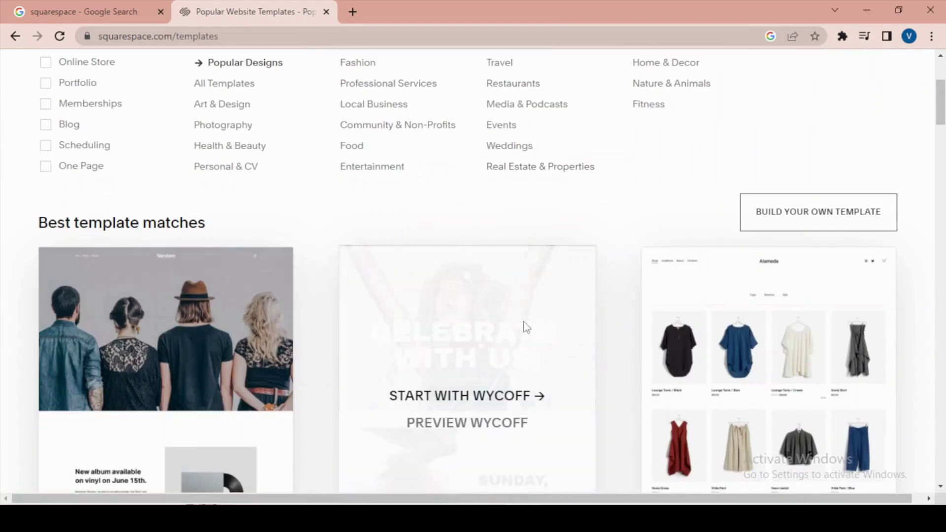
scroll(524, 327, "down", 5)
scroll(525, 326, "down", 12)
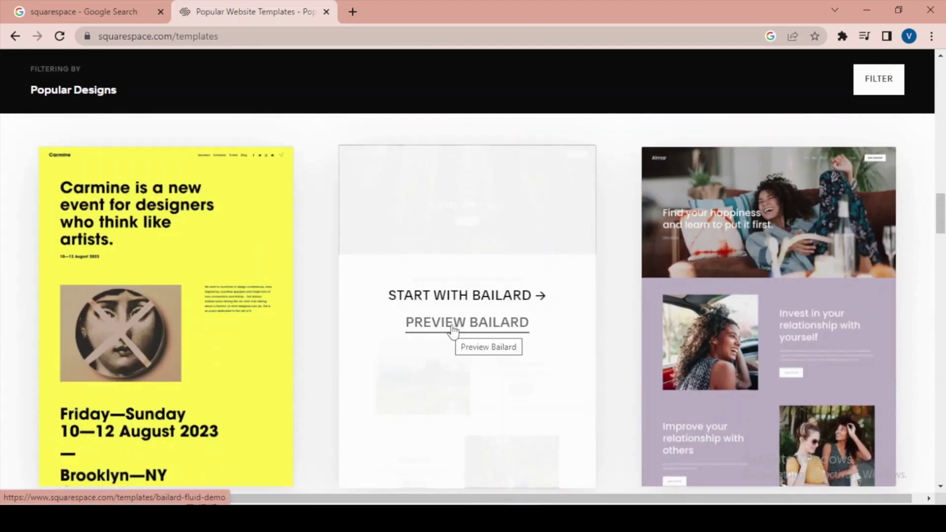
left_click(453, 329)
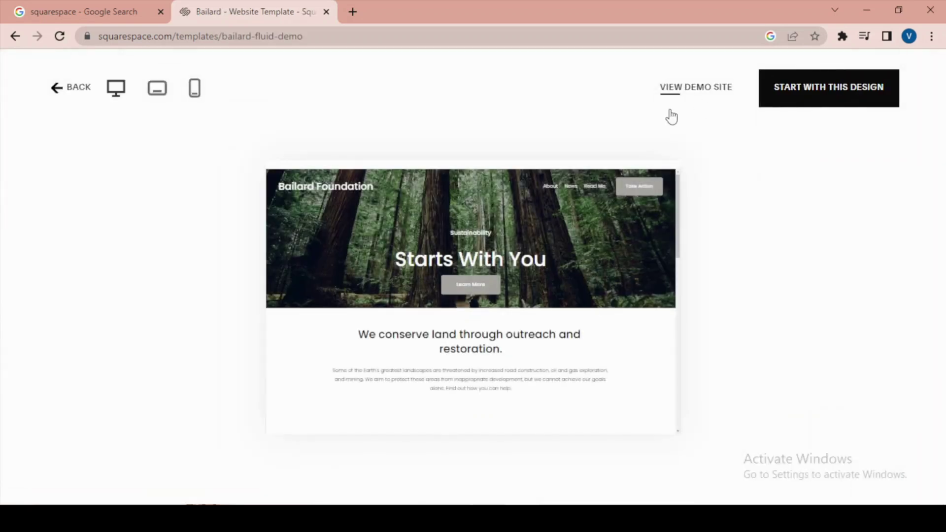
left_click(828, 92)
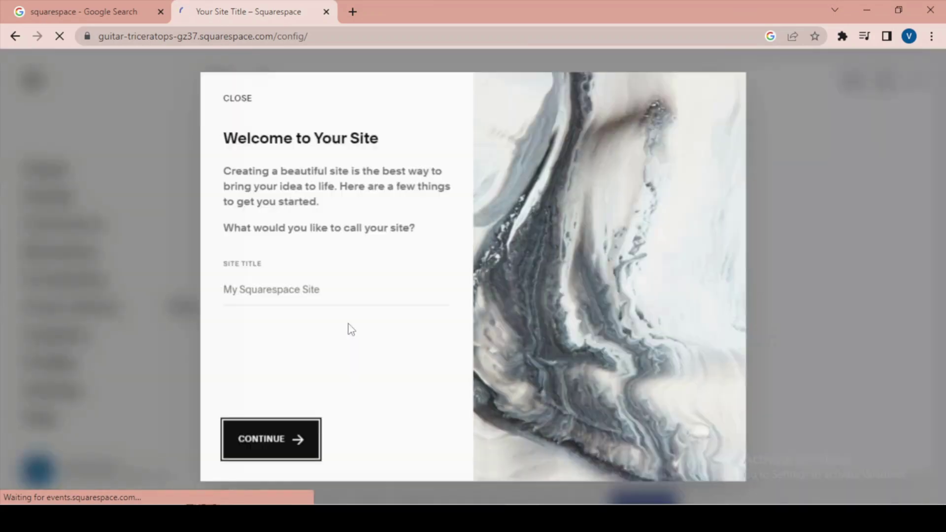
Complete the welcome introduction for the new site, leaving the site title blank, and look over the home page
left_click(267, 443)
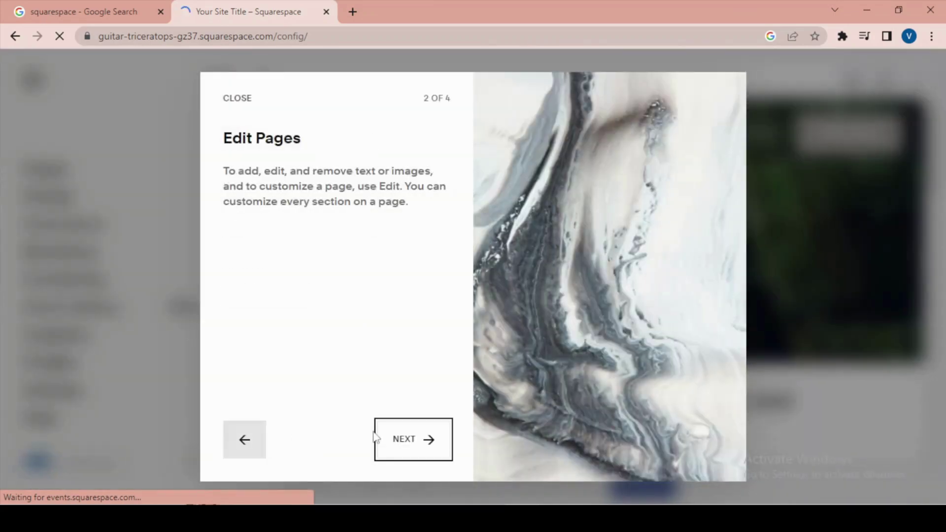
left_click(414, 441)
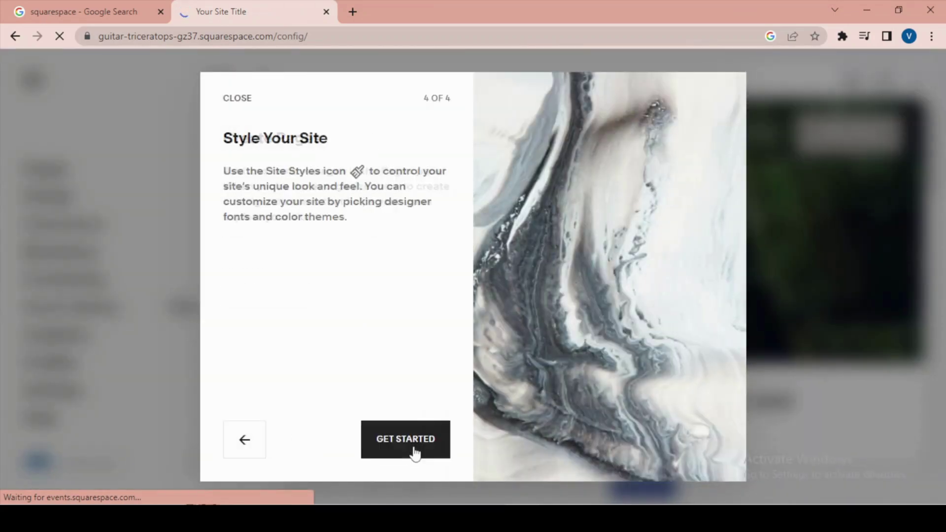
left_click(409, 441)
scroll(460, 309, "down", 3)
scroll(462, 308, "up", 3)
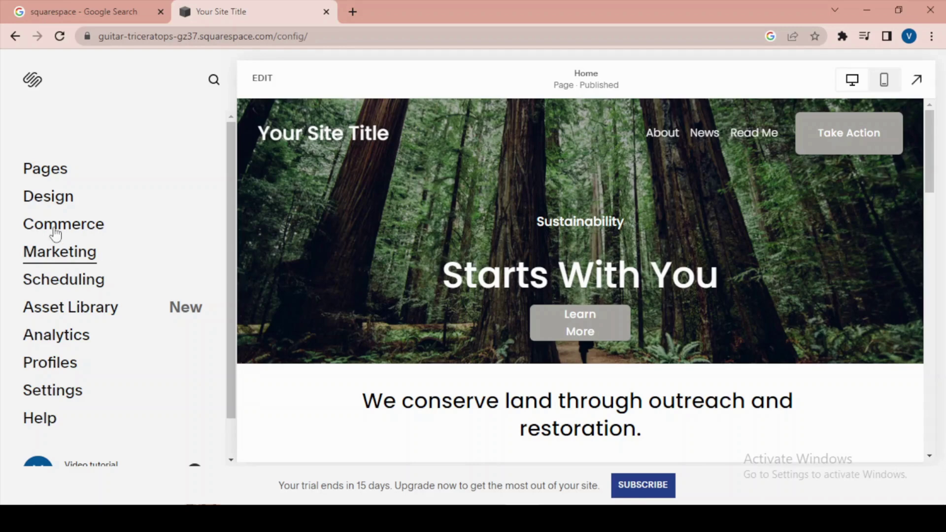
Open the site's Scheduling setup and accept the business name "Your Site Title" without a custom scheduling page URL
left_click(69, 284)
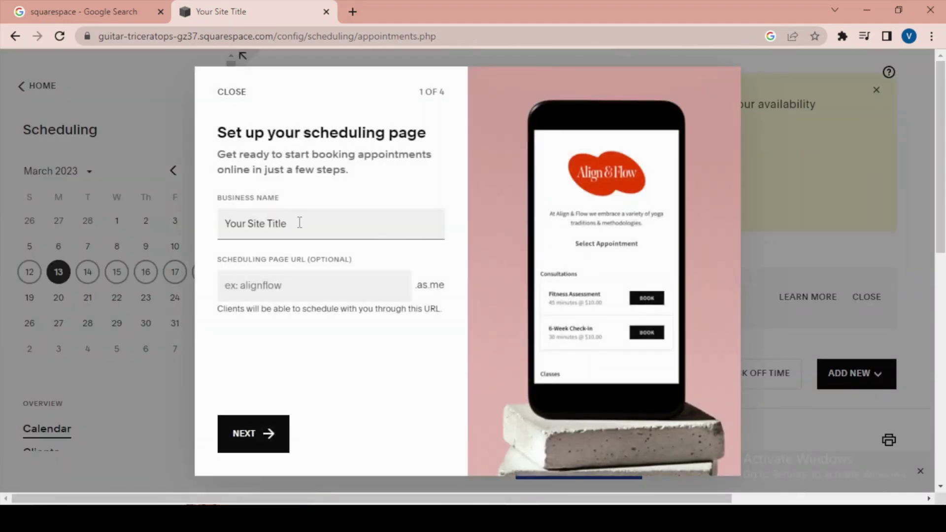
left_click_drag(308, 223, 139, 220)
left_click(305, 345)
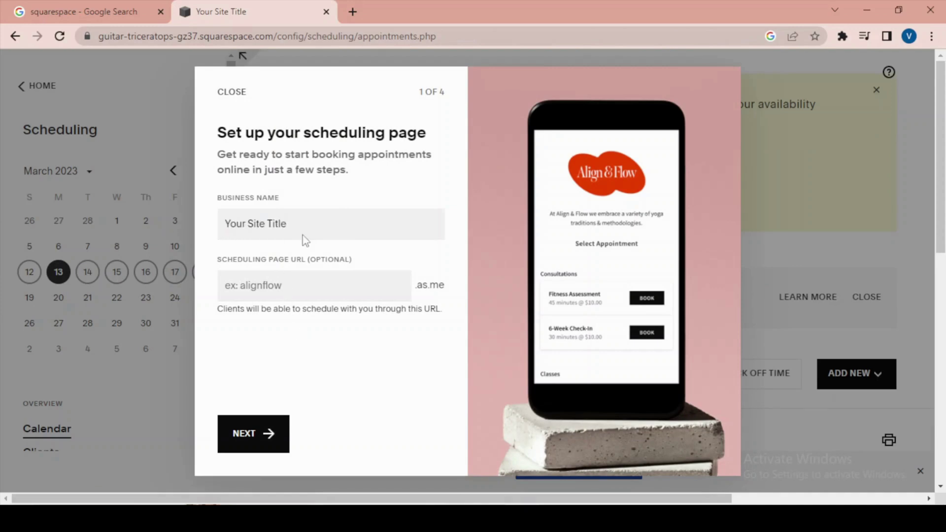
left_click(310, 290)
left_click(303, 227)
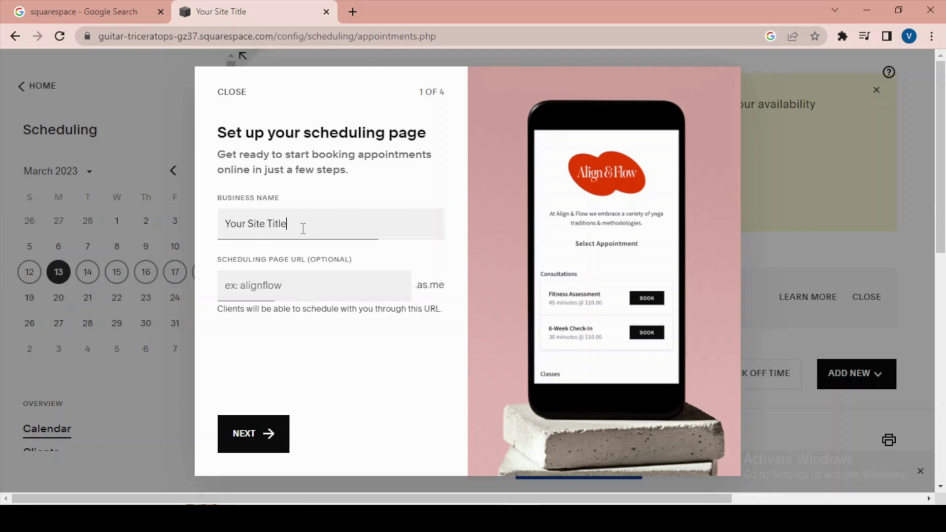
left_click(246, 436)
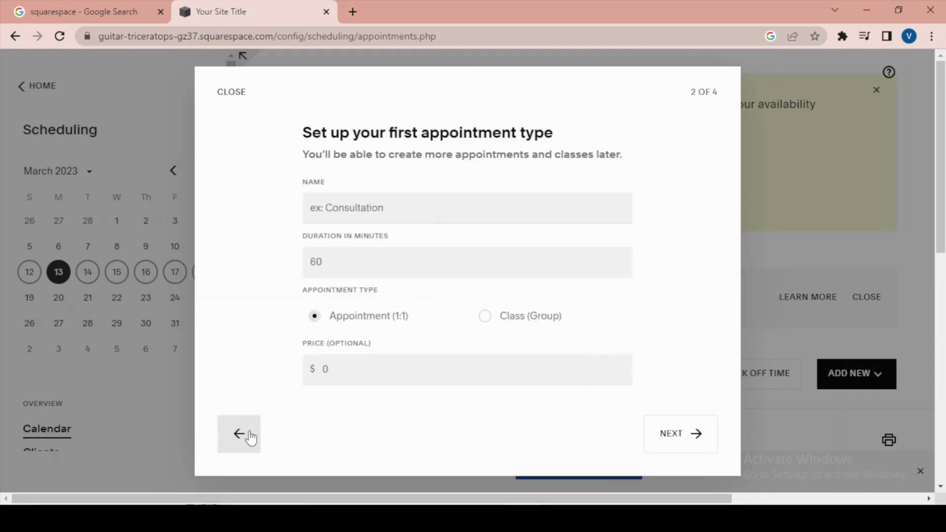
Set up the first 1:1 appointment type with the name "Training session" and fill in its duration
left_click(372, 214)
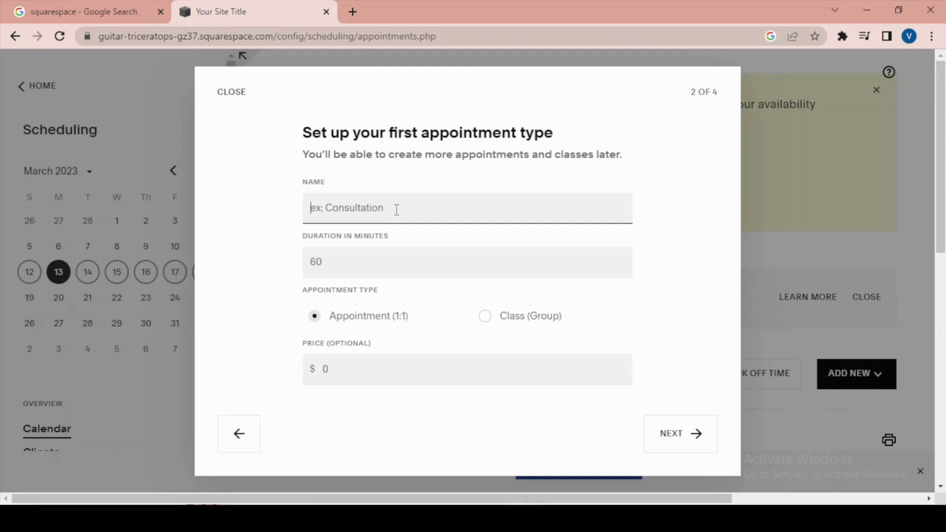
type("Training session")
left_click(329, 262)
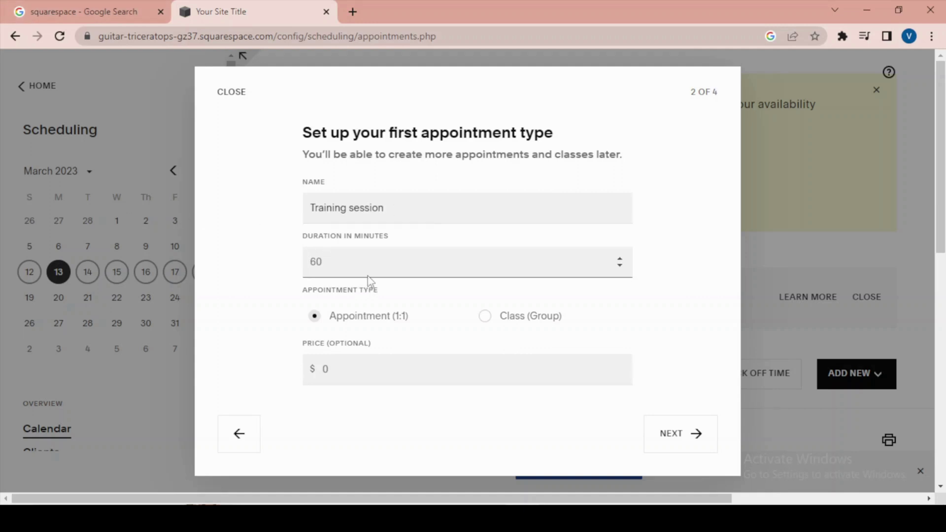
type("6")
left_click(683, 448)
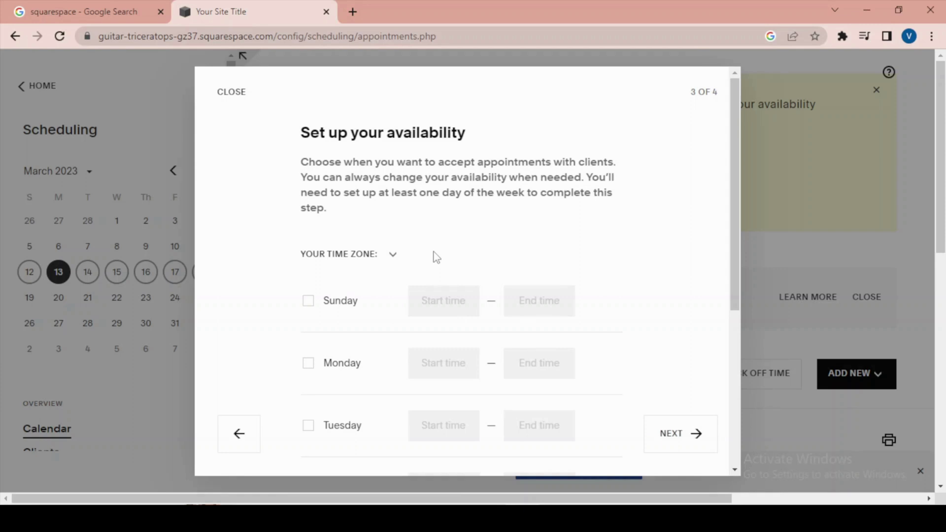
Set the availability to Monday through Thursday from 9:00AM to 5:00PM and continue to the payment setup
scroll(437, 257, "down", 4)
scroll(424, 249, "up", 4)
scroll(289, 290, "down", 3)
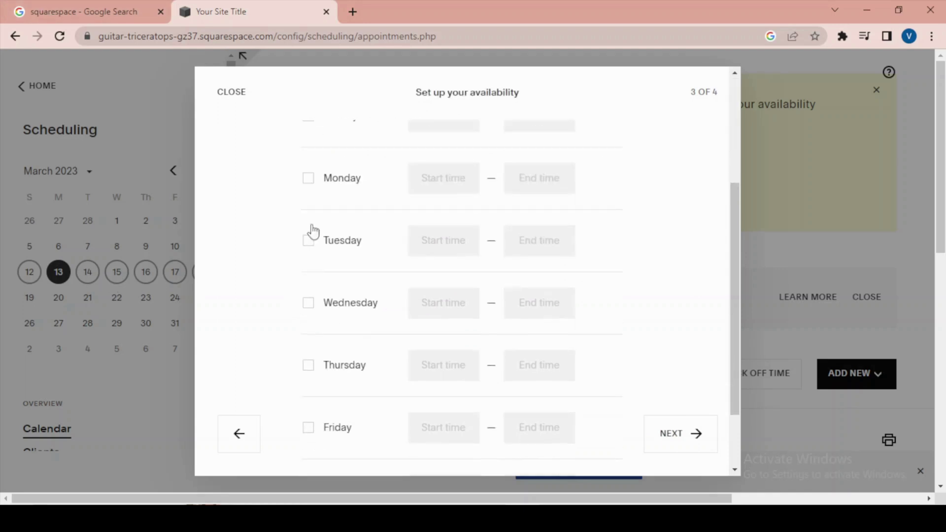
left_click(308, 181)
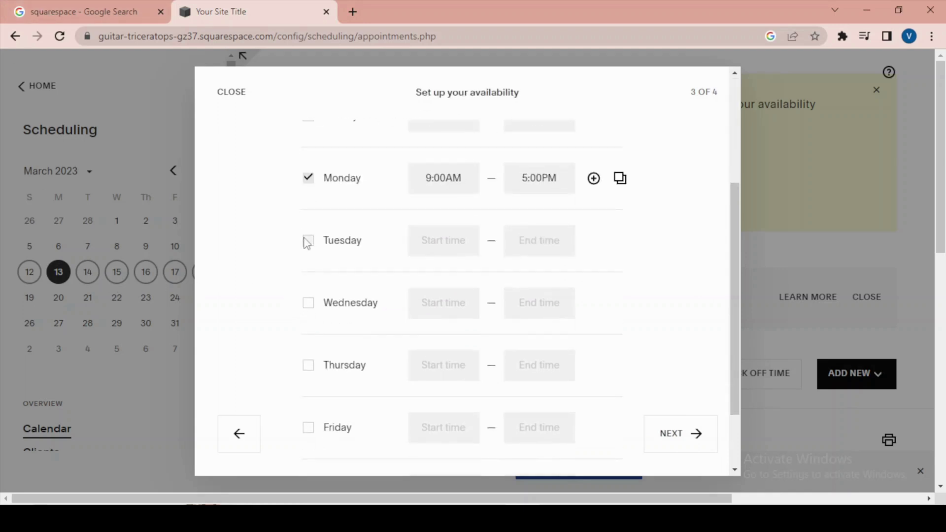
left_click(307, 241)
left_click(308, 302)
left_click(309, 365)
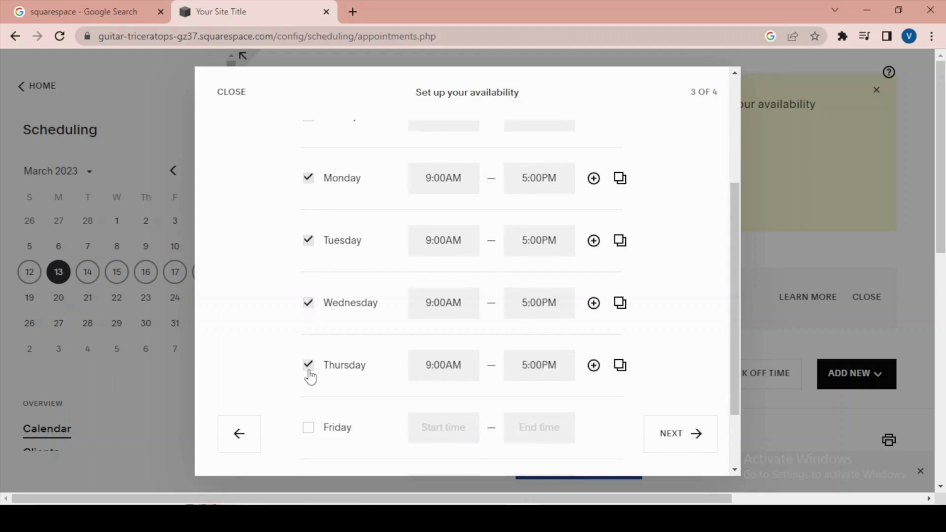
scroll(423, 393, "down", 2)
scroll(434, 383, "up", 4)
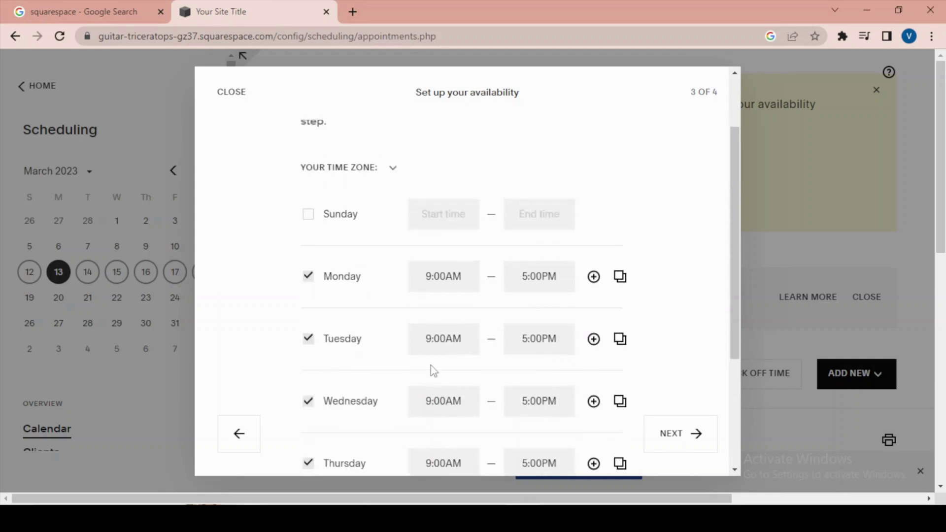
scroll(434, 371, "down", 4)
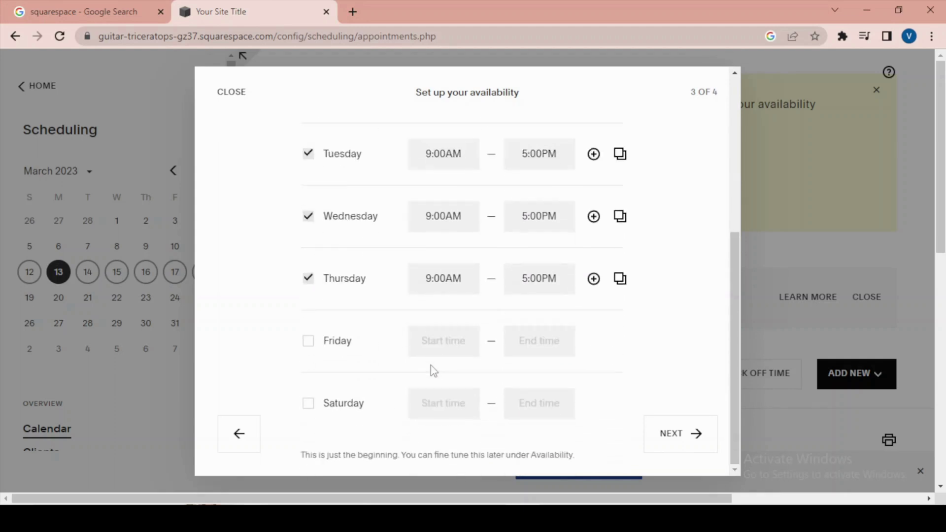
left_click(674, 449)
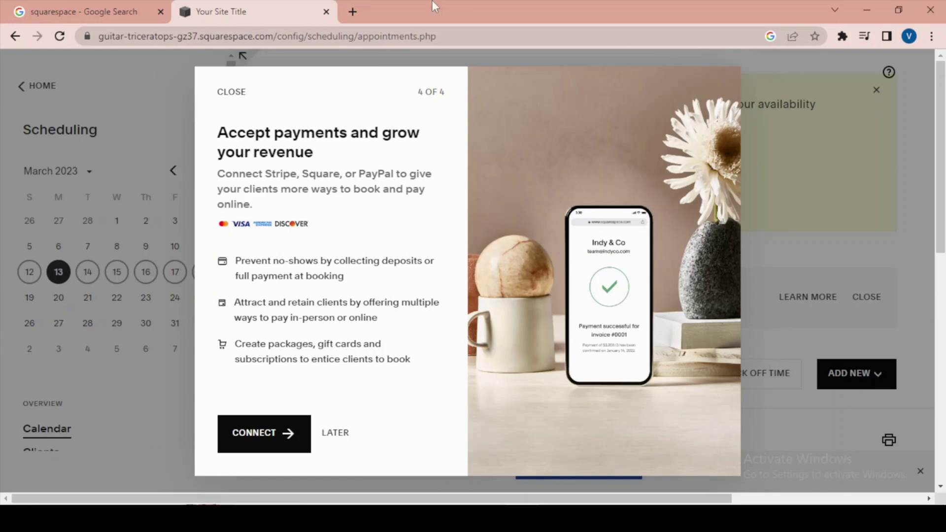
Postpone connecting a payment processor to finish the scheduling setup, and look over the appointment calendar
left_click(340, 443)
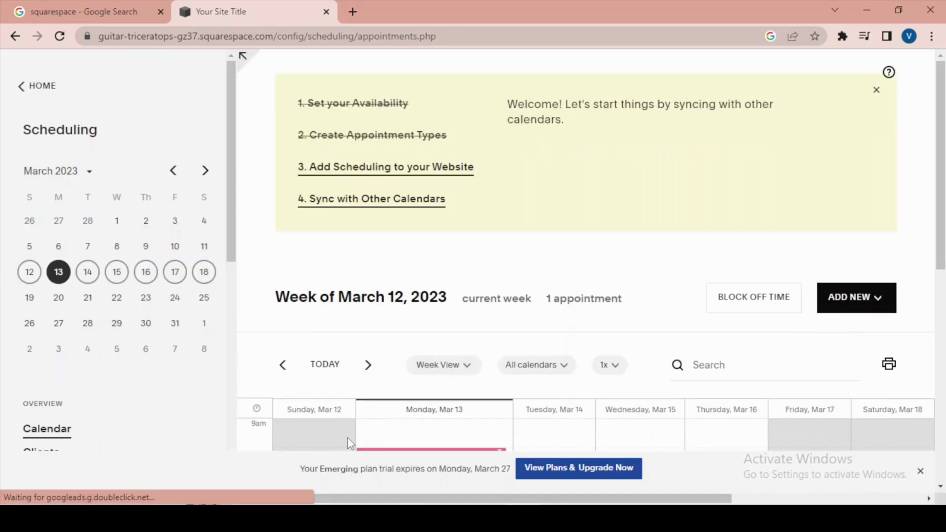
scroll(468, 365, "down", 4)
scroll(426, 285, "up", 4)
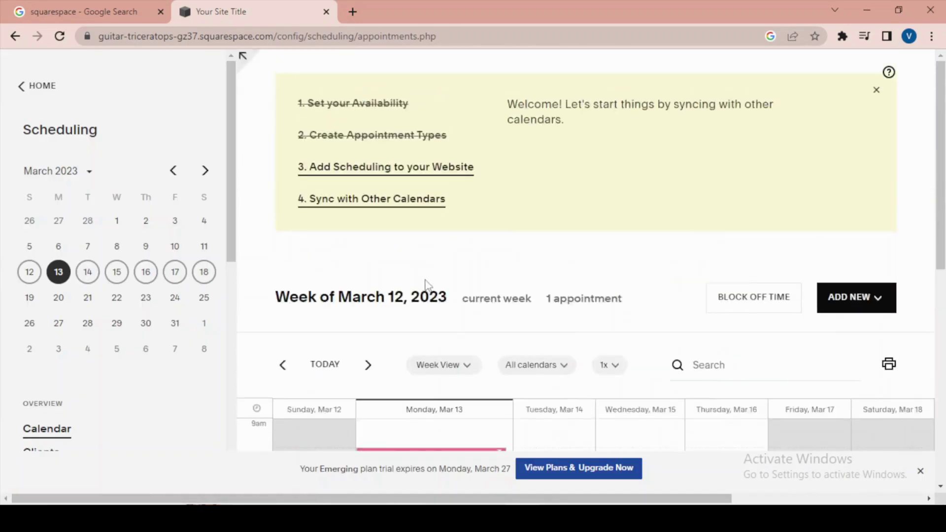
scroll(427, 285, "down", 5)
scroll(319, 173, "up", 5)
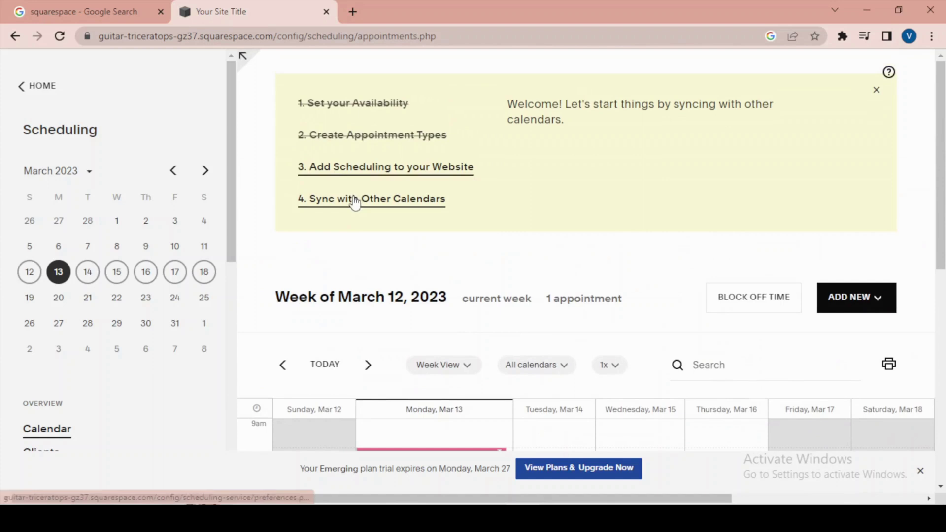
Open the options for adding scheduling to the website and copy the General Scheduling Page's Embed Other HTML code
left_click(421, 175)
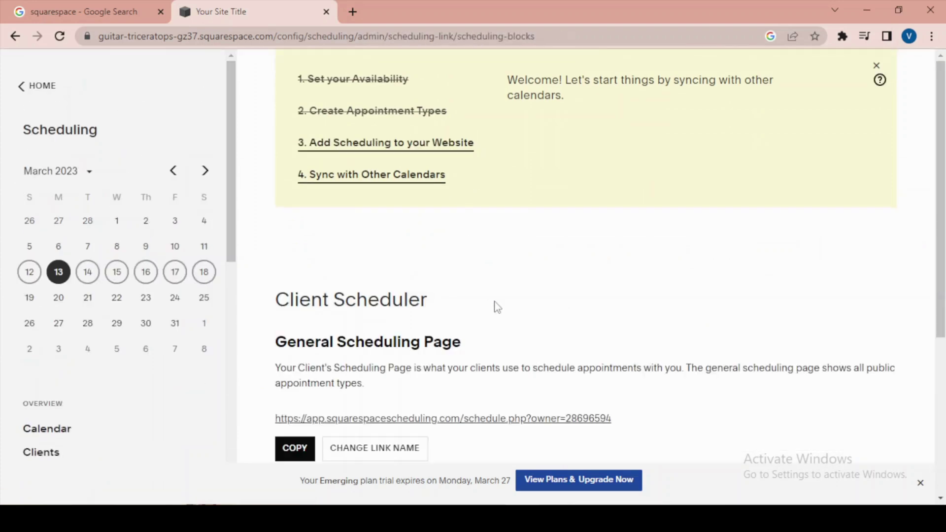
scroll(497, 310, "down", 4)
scroll(496, 313, "down", 2)
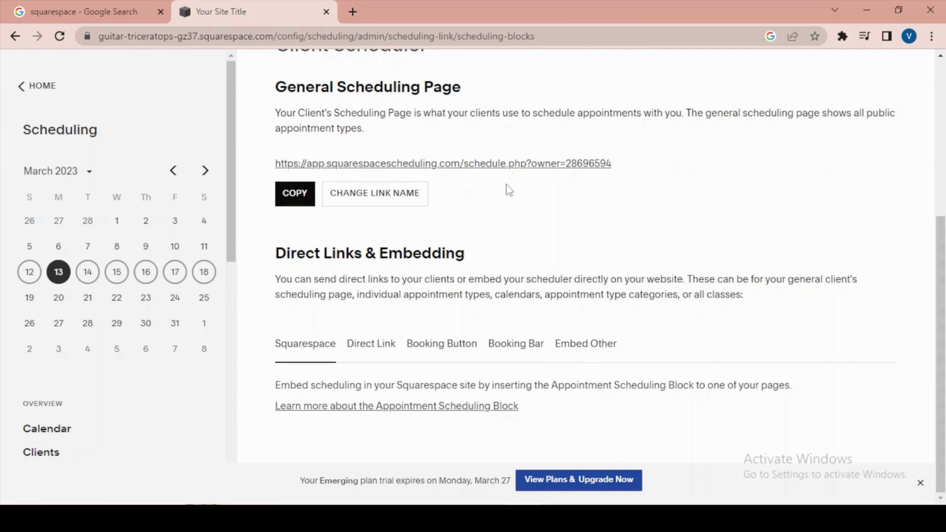
left_click(592, 348)
scroll(591, 351, "down", 3)
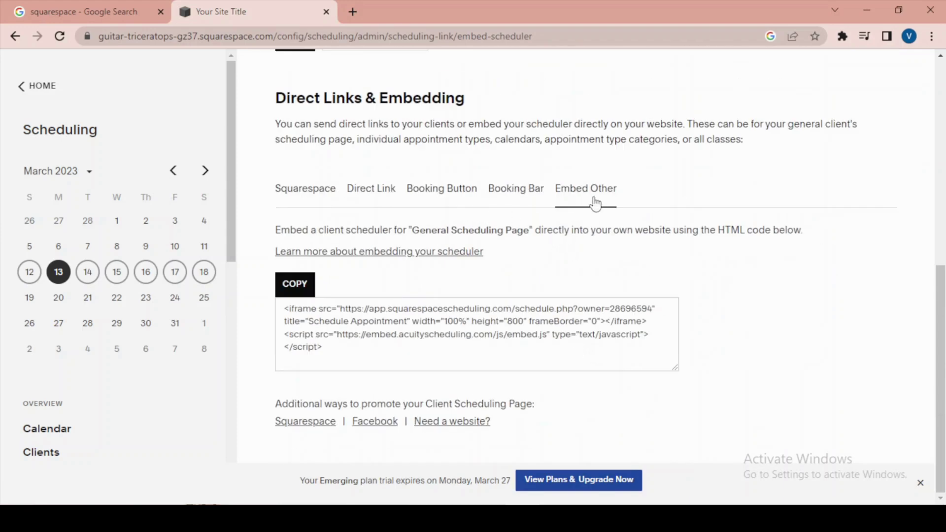
left_click(294, 294)
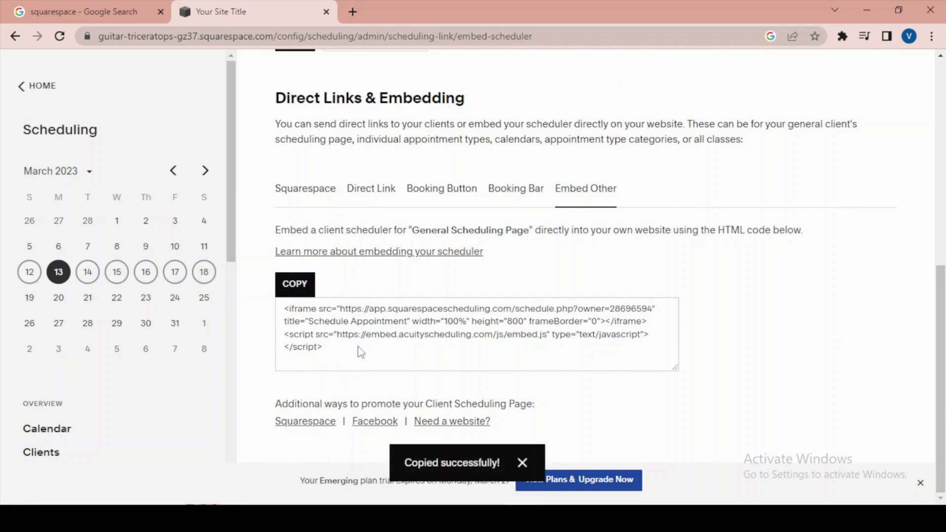
Add a Scheduling page to the site's Main Navigation using the plain "Book an appointment." layout without an image banner
left_click(22, 94)
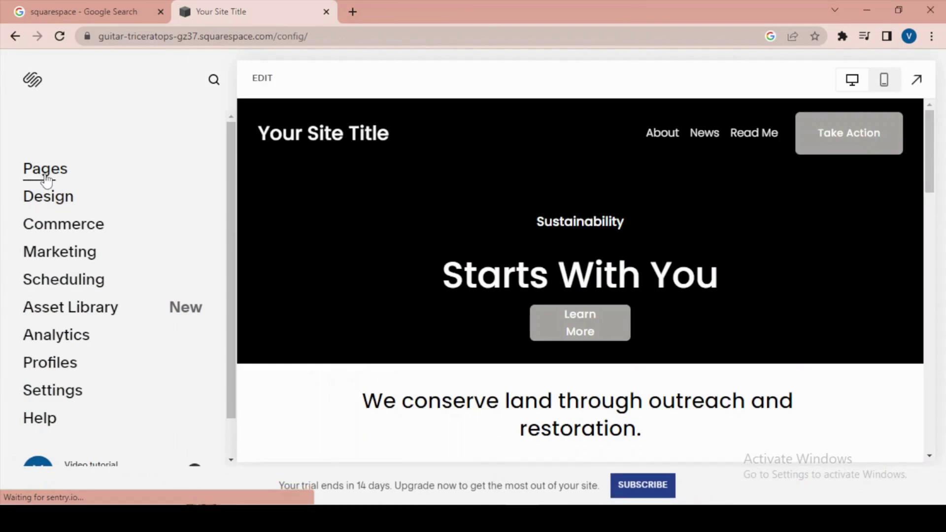
left_click(45, 176)
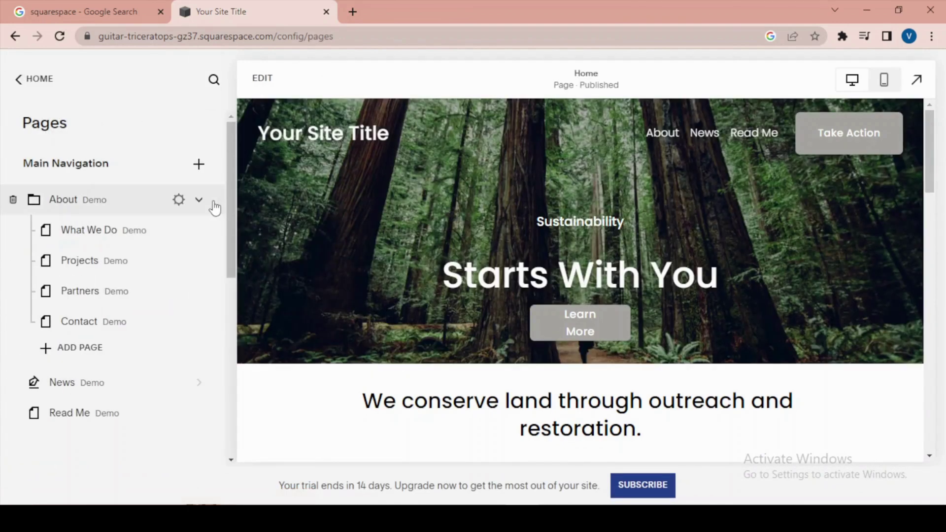
left_click(198, 166)
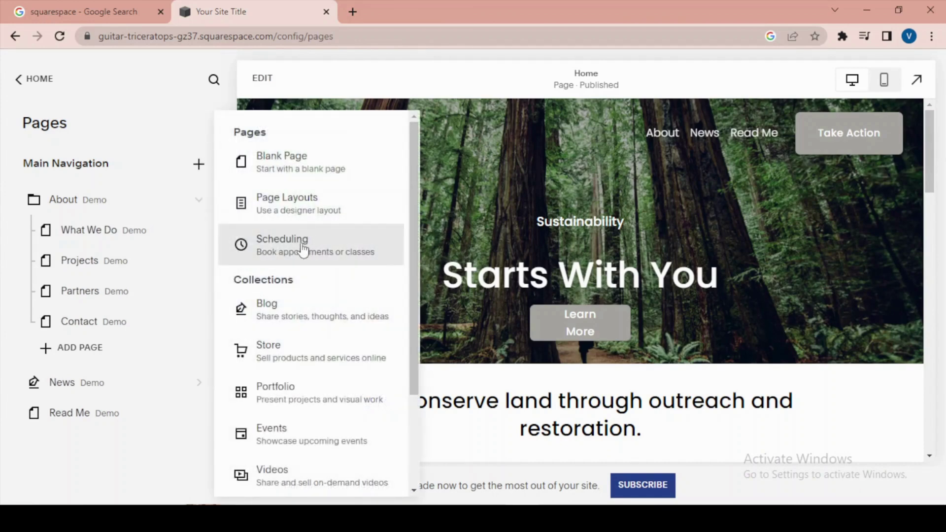
left_click(303, 249)
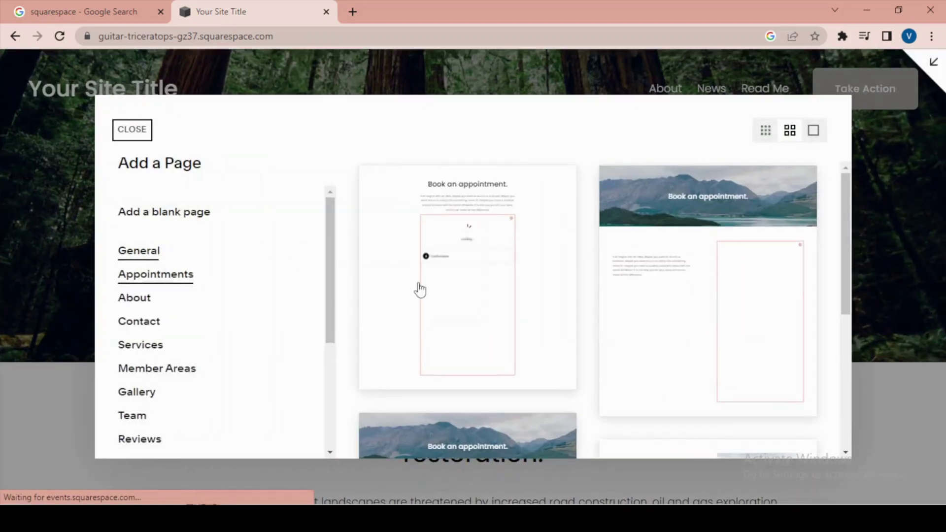
scroll(421, 290, "down", 5)
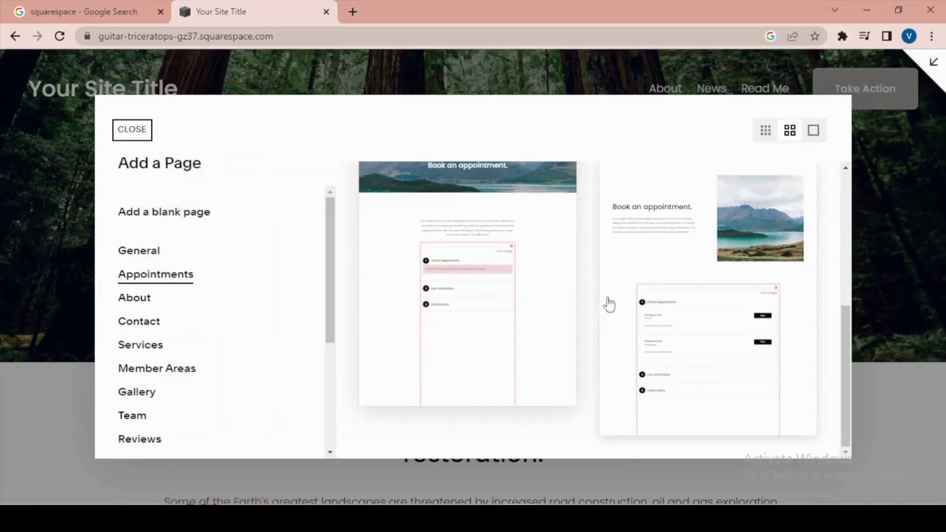
scroll(611, 303, "up", 5)
scroll(612, 303, "down", 4)
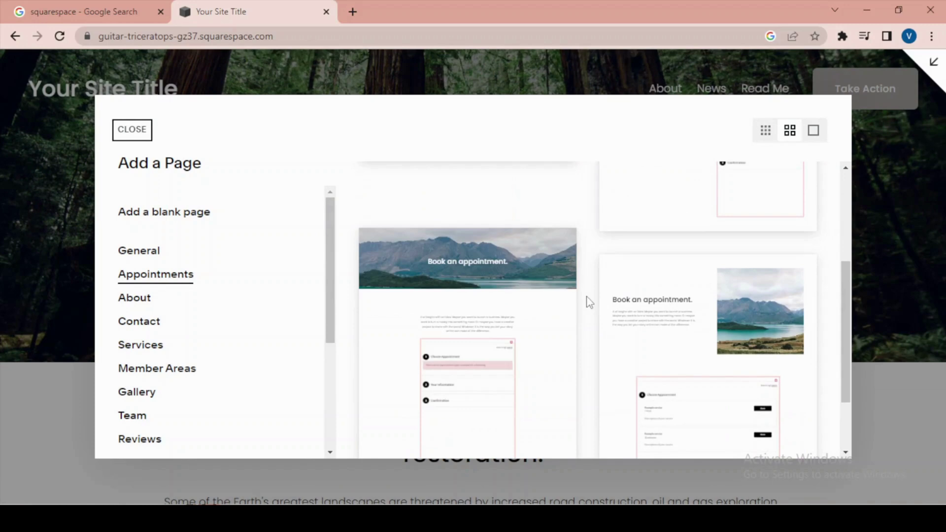
scroll(384, 287, "up", 4)
scroll(389, 298, "down", 2)
scroll(556, 340, "up", 2)
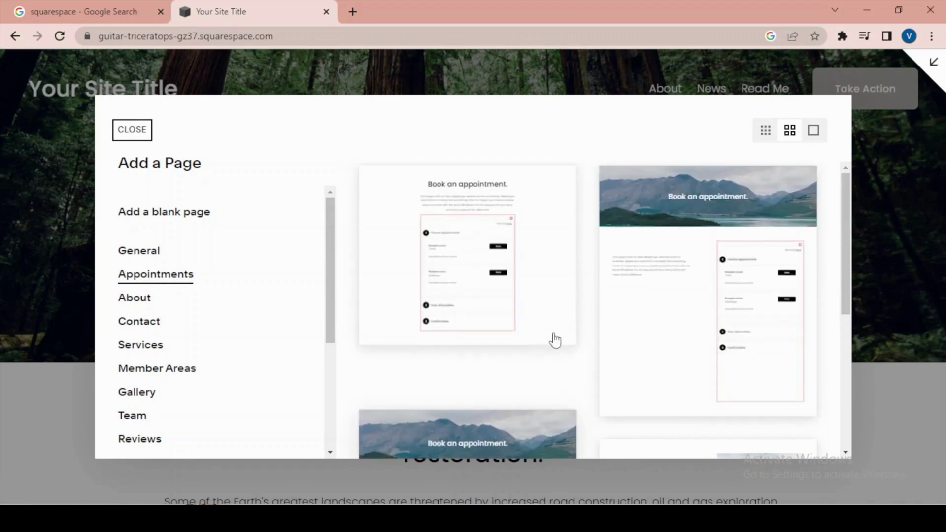
left_click(469, 245)
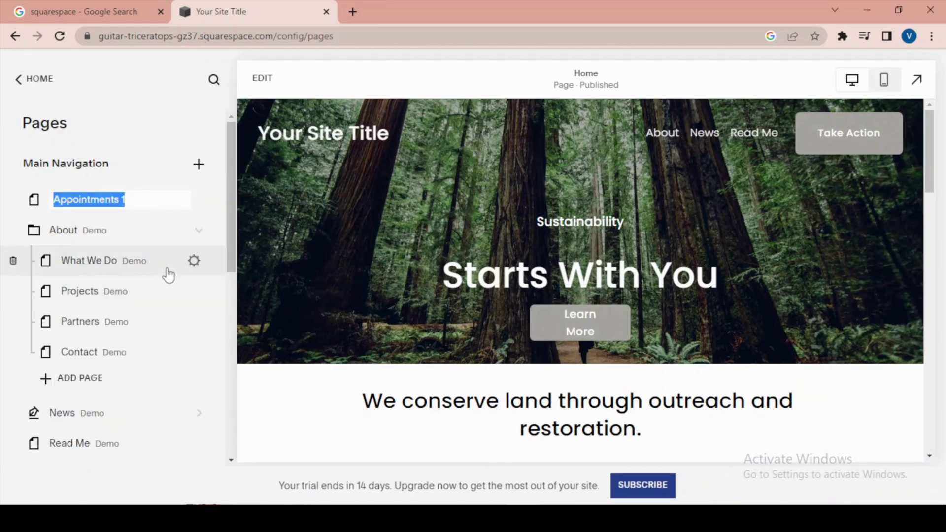
Name the new page "scheduling page" and open it to look over its booking section
type("sche")
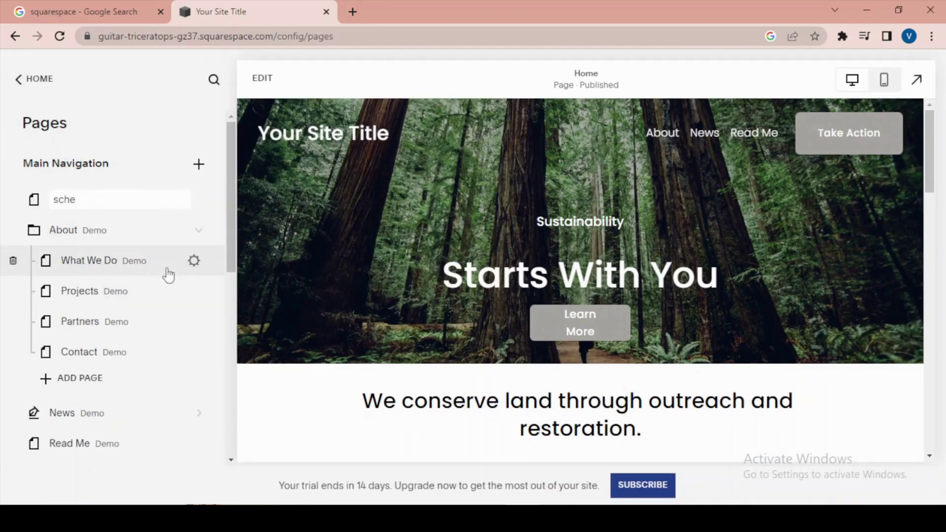
type("duling page")
left_click(154, 214)
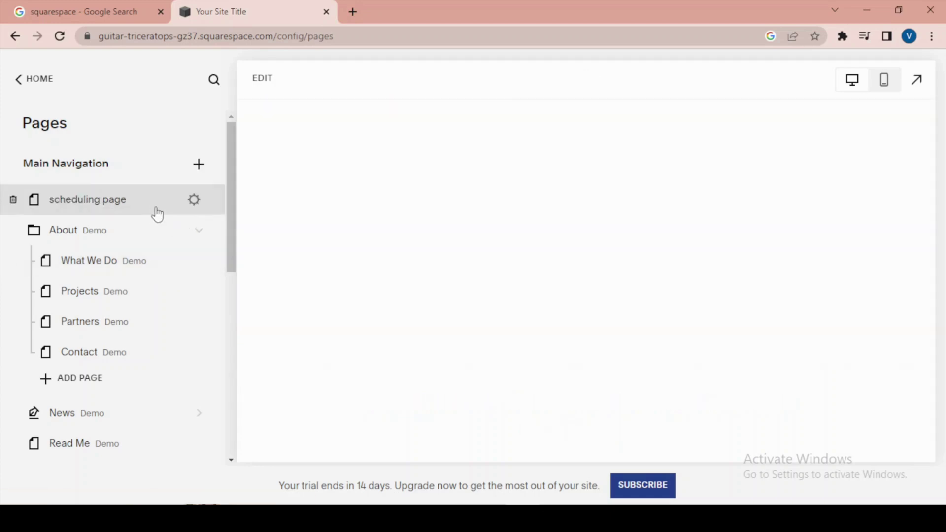
scroll(561, 242, "down", 6)
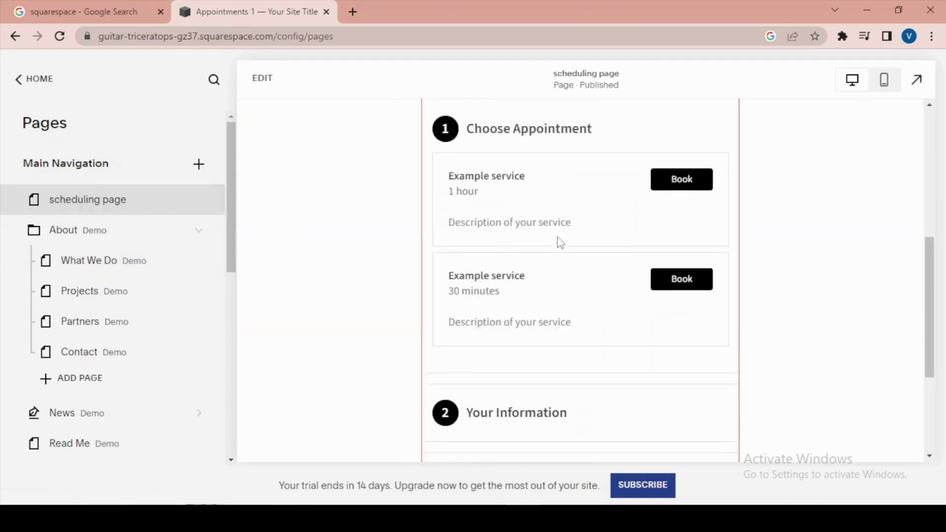
scroll(557, 237, "up", 6)
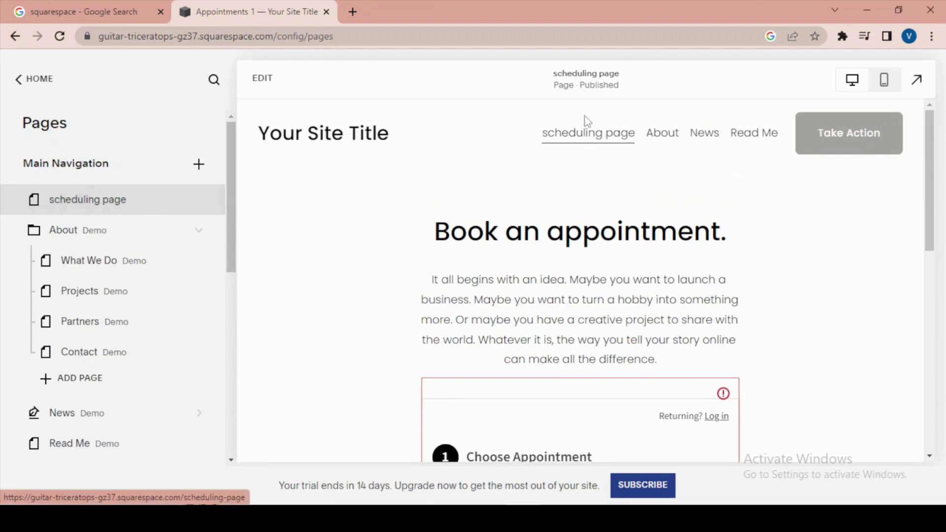
Move the scheduling page from the Main Navigation into the Not Linked pages, between Home and Take Action
scroll(151, 207, "down", 4)
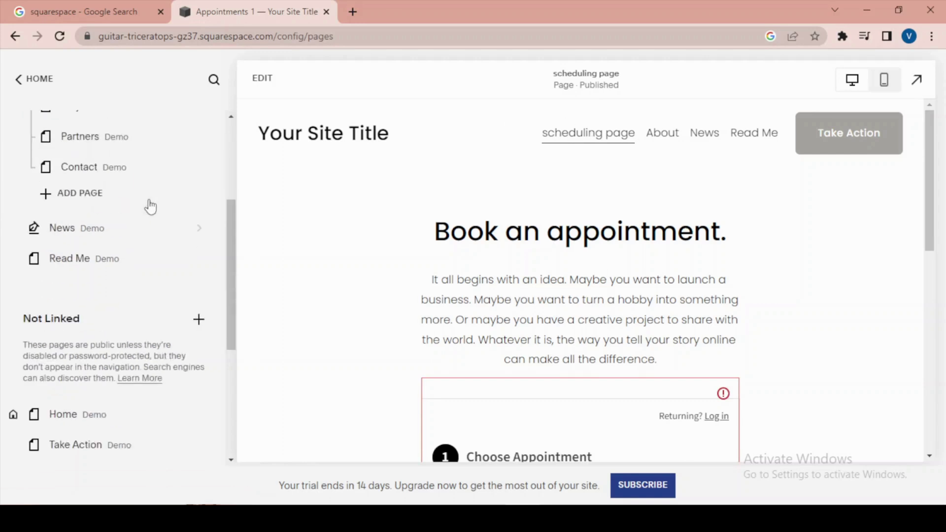
scroll(150, 207, "up", 4)
left_click_drag(155, 207, 148, 235)
scroll(156, 257, "up", 3)
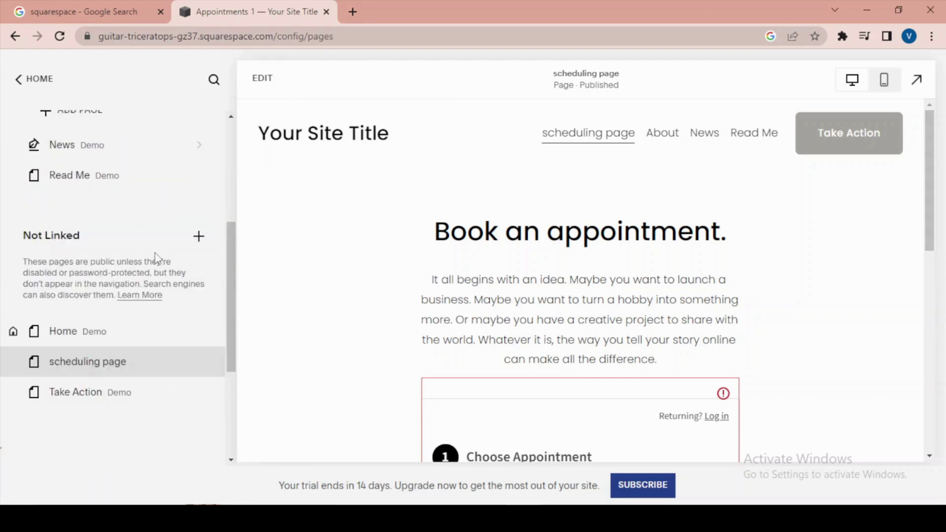
scroll(156, 257, "up", 1)
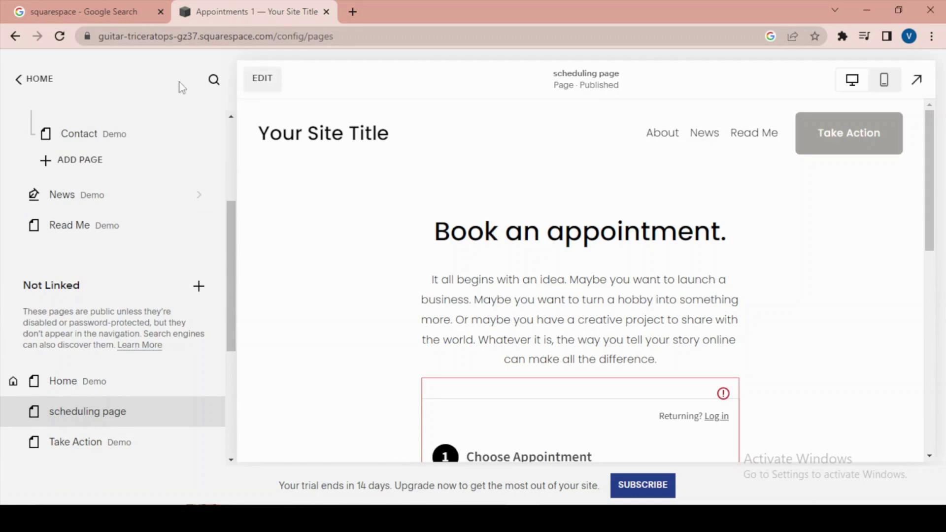
Paste the copied scheduler embed code into the scheduling page's advanced Page Header Code Injection, save it, and look over the embedded scheduler
scroll(158, 442, "down", 4)
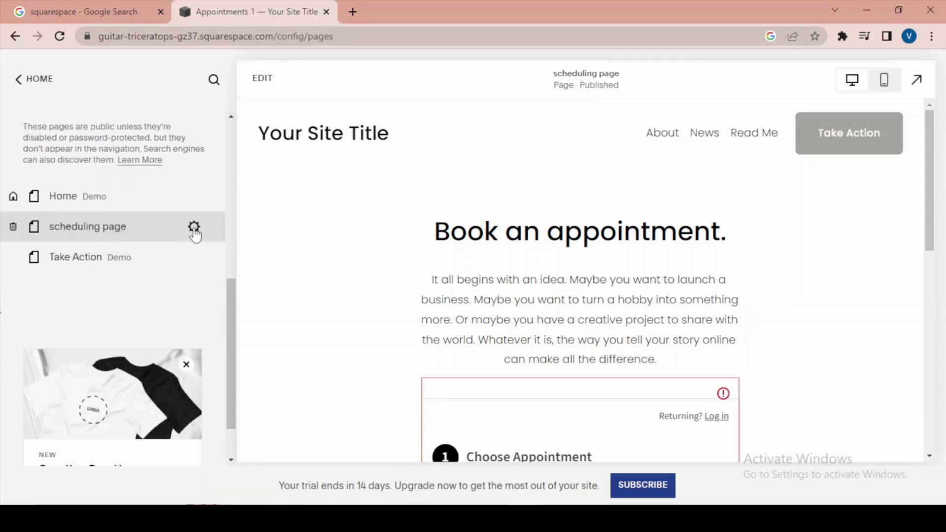
left_click(194, 228)
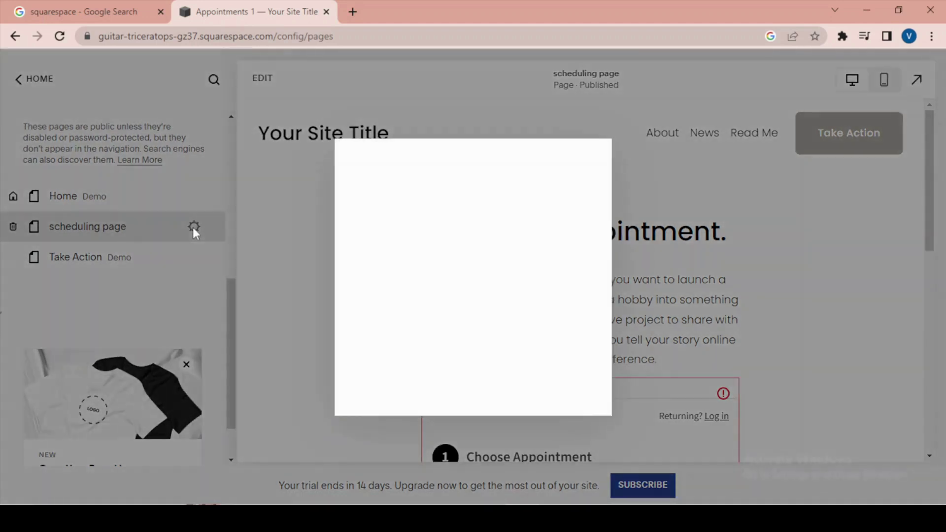
left_click(256, 268)
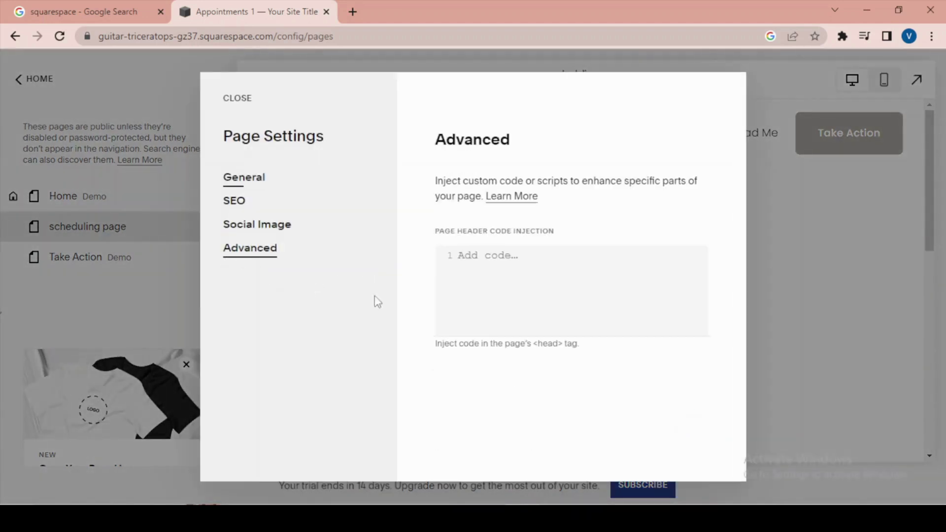
left_click(491, 261)
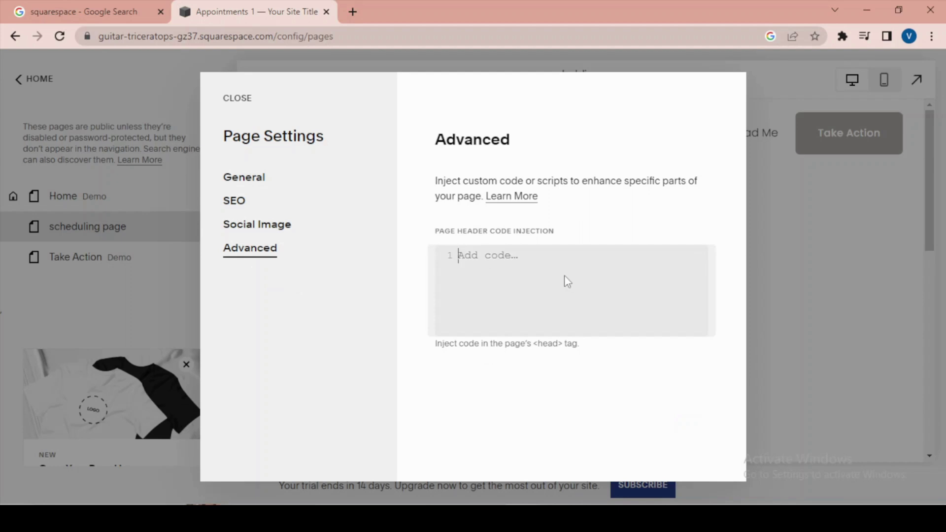
type("<iframe src=\"https://app.squarespacescheduling.com/schedule.php?owner=28696594\" title=\"Schedule Appointment\" width=\"100%\" height=\"800\" frameBorder=\"0\"></iframe> <script src=\"https://embed.acuityscheduling.com/js/embed.js\" type=\"text/javascript\"></script>")
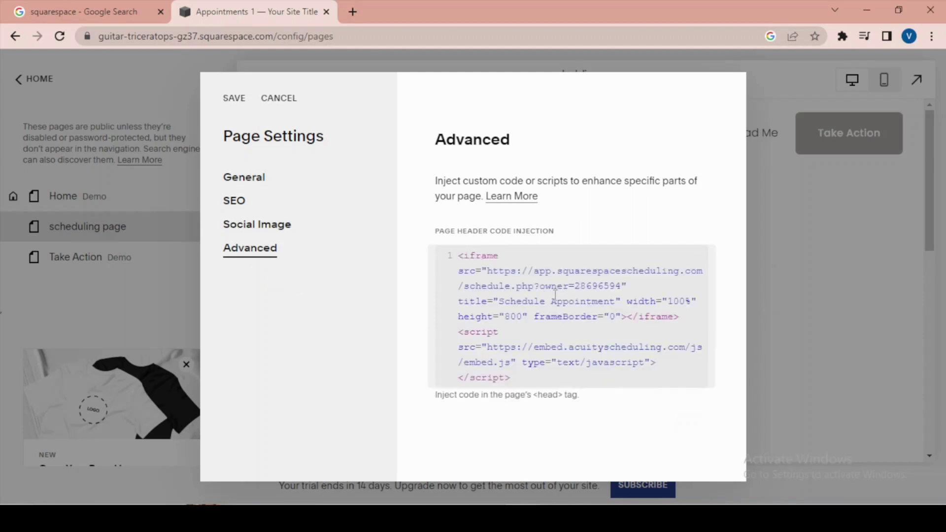
left_click(232, 98)
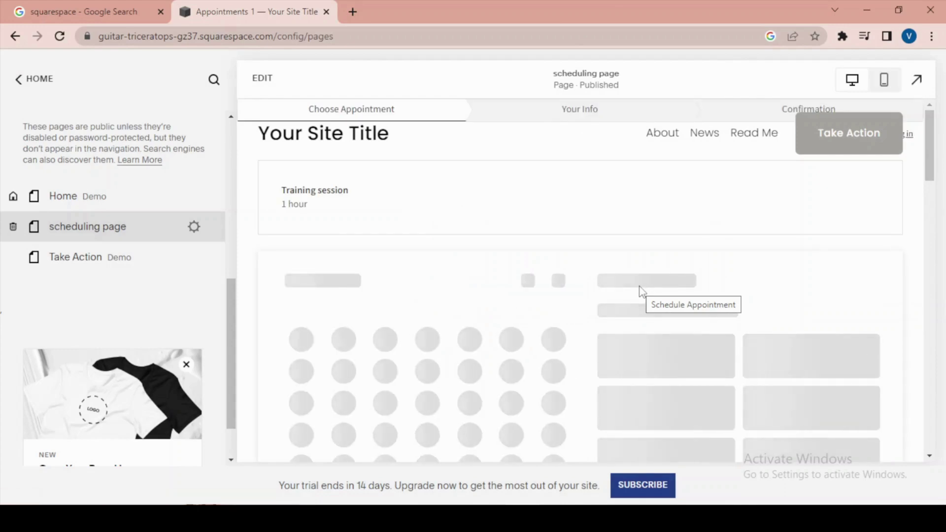
scroll(642, 291, "down", 3)
scroll(643, 292, "up", 4)
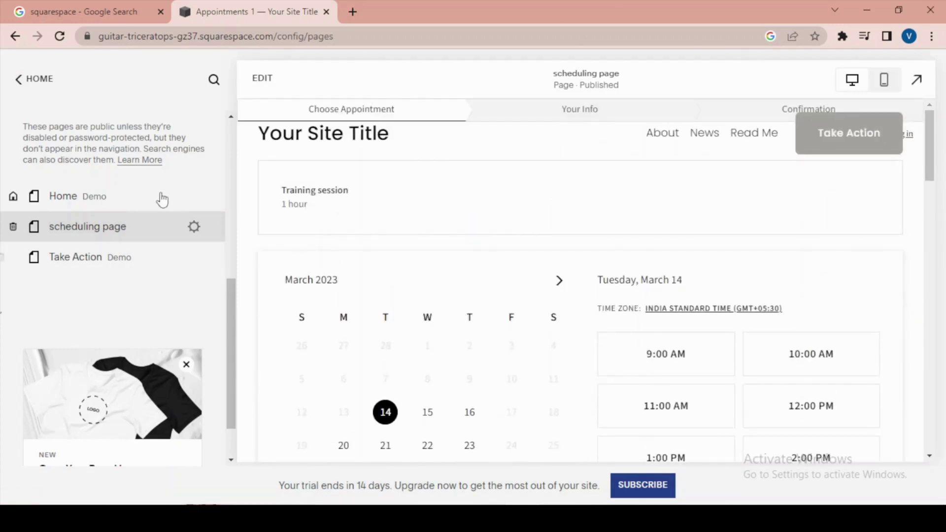
Return to Scheduling, view the Sync with Other Calendars options, and open and dismiss the Google Calendar account chooser
scroll(163, 196, "up", 4)
left_click(21, 80)
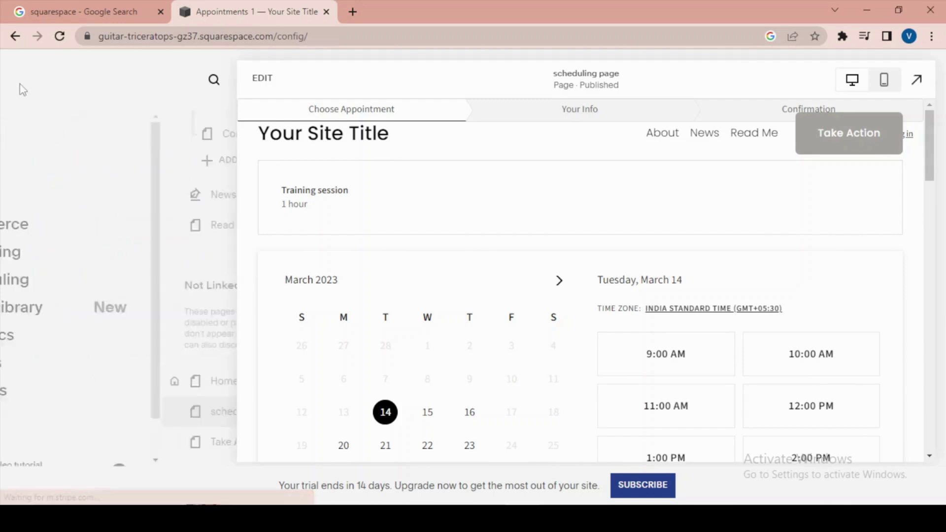
left_click(63, 279)
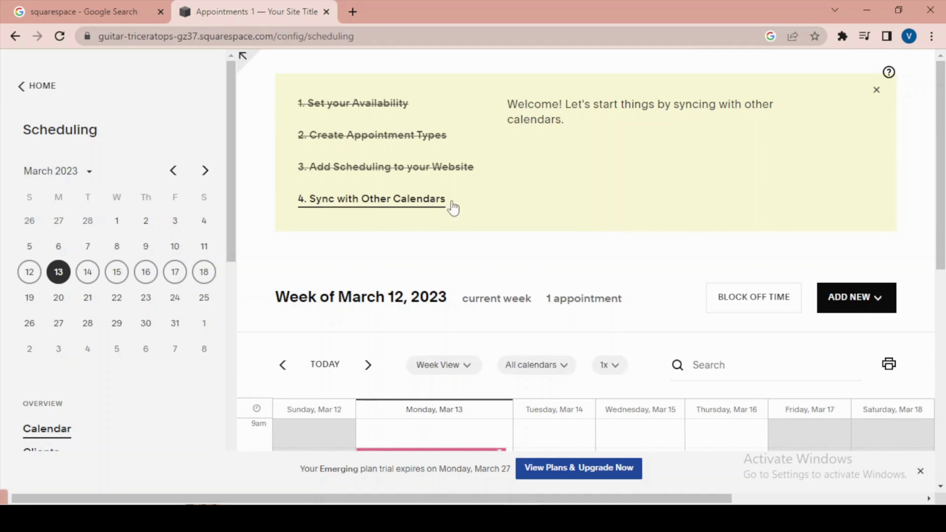
left_click(380, 207)
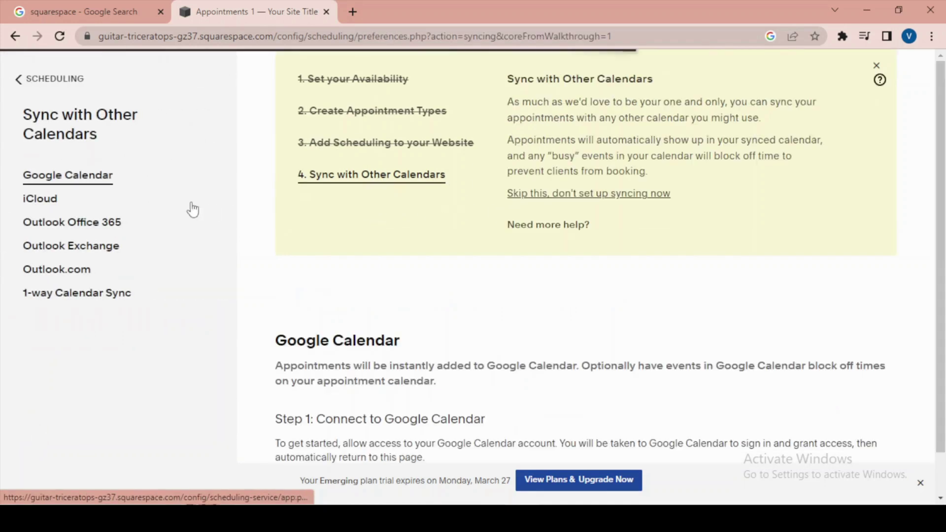
scroll(417, 199, "down", 1)
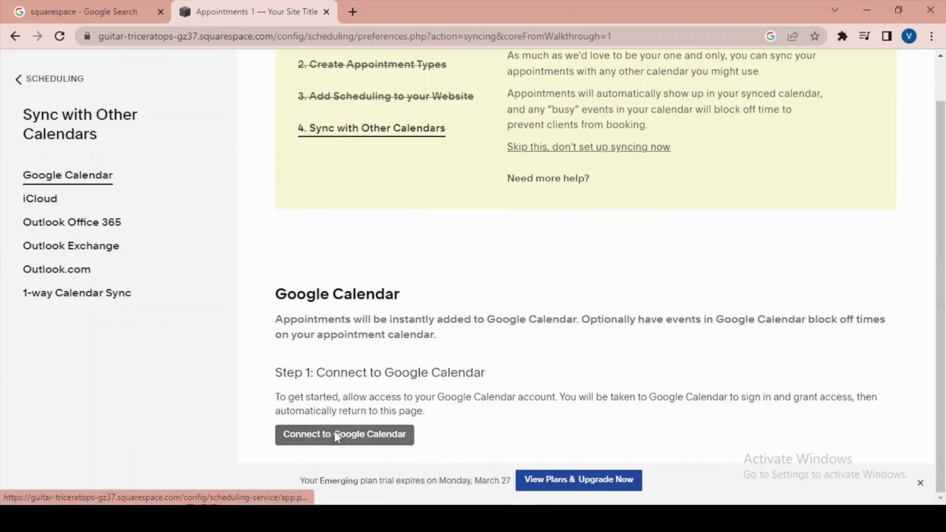
left_click(334, 435)
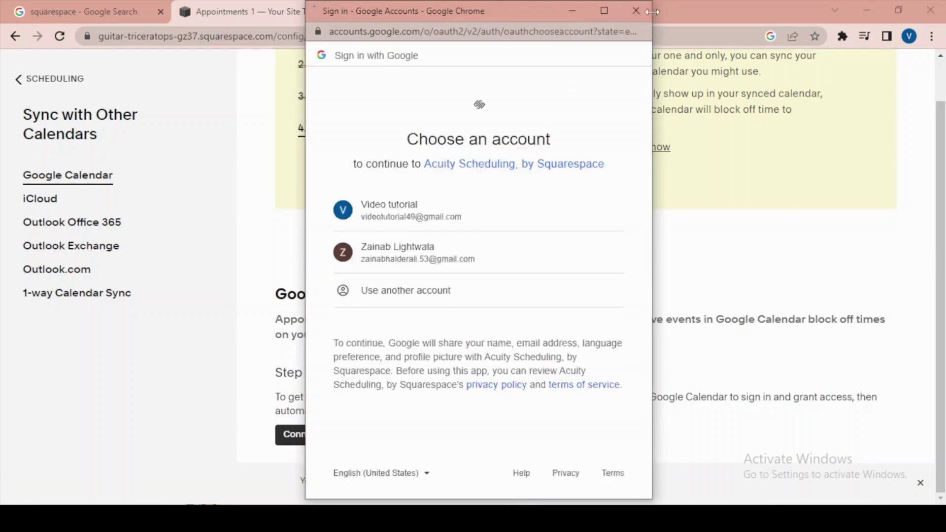
left_click(636, 11)
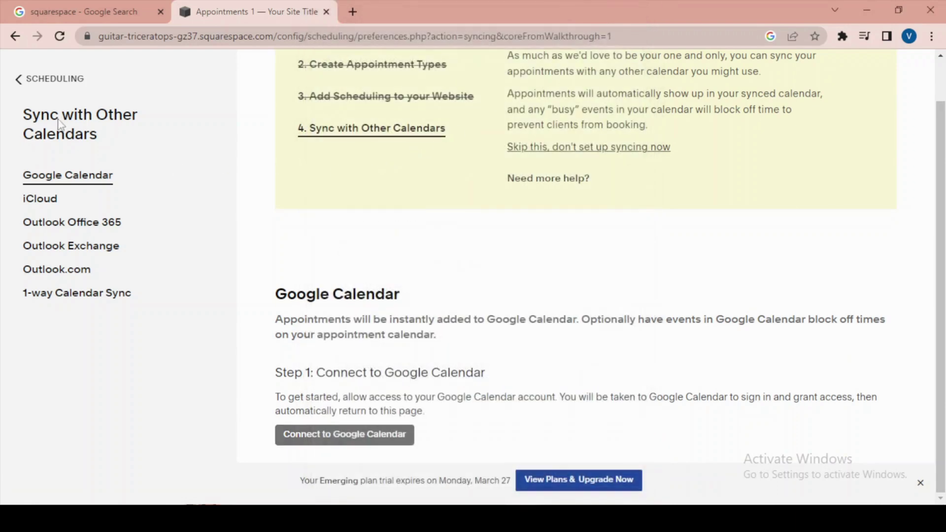
Go back to the Scheduling overview, open the Availability settings and review the Training session's regular weekly hours
left_click(17, 85)
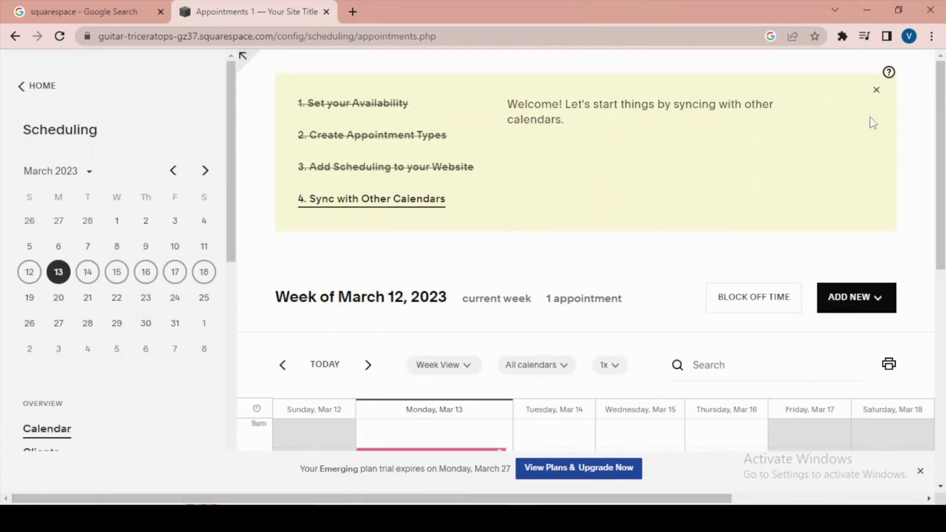
scroll(93, 283, "down", 4)
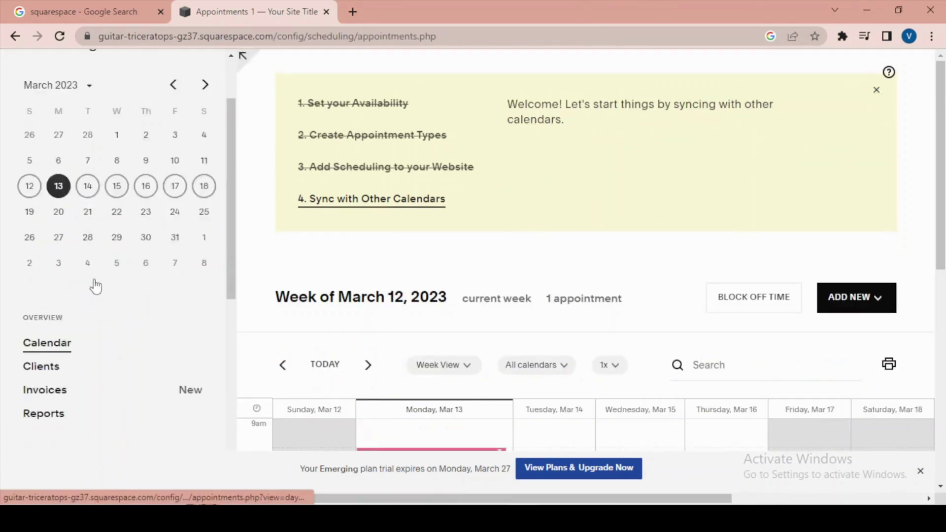
scroll(191, 273, "up", 4)
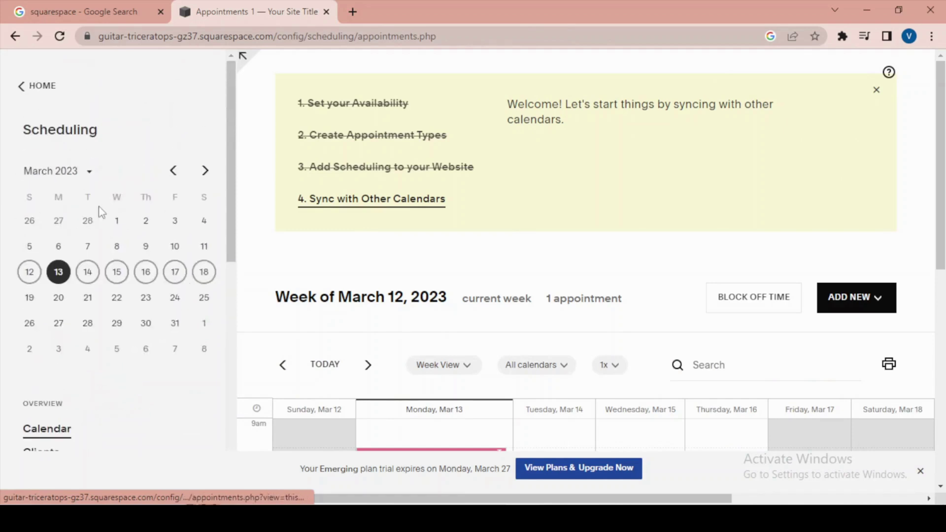
scroll(103, 257, "down", 8)
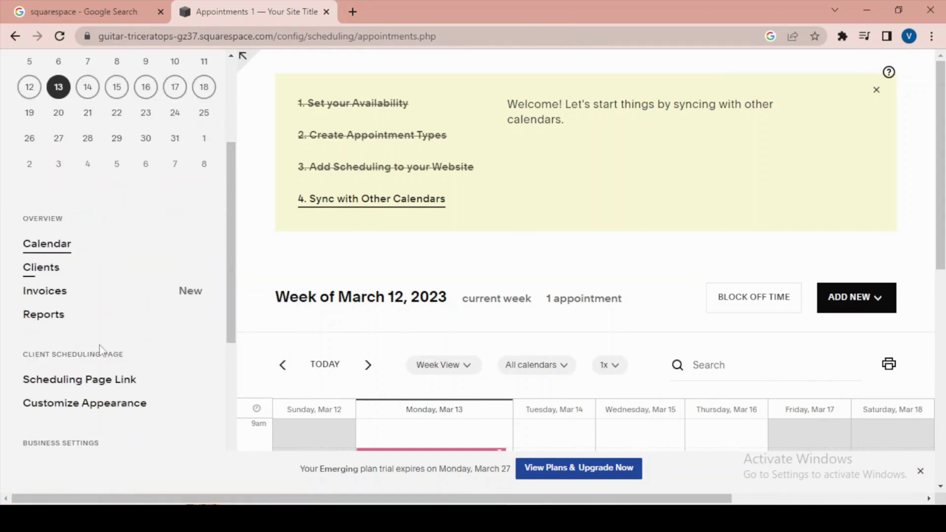
left_click(53, 287)
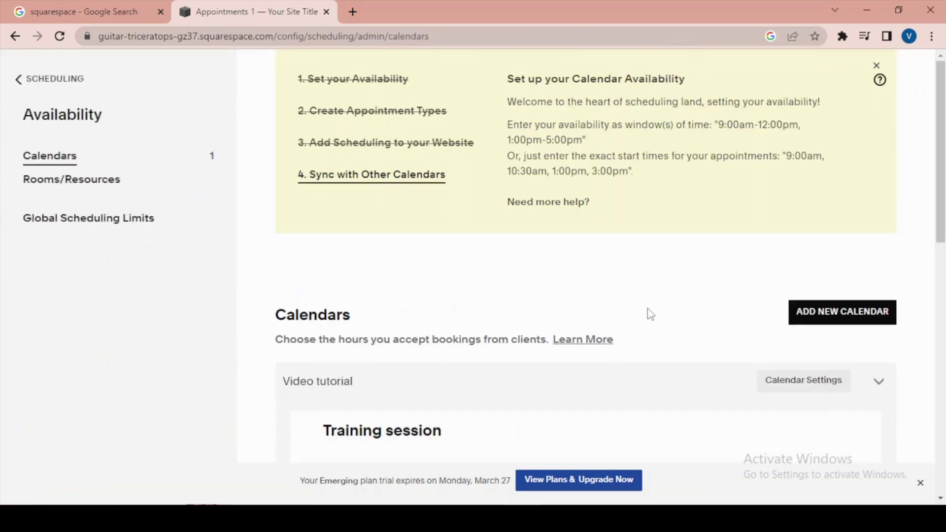
scroll(651, 314, "down", 4)
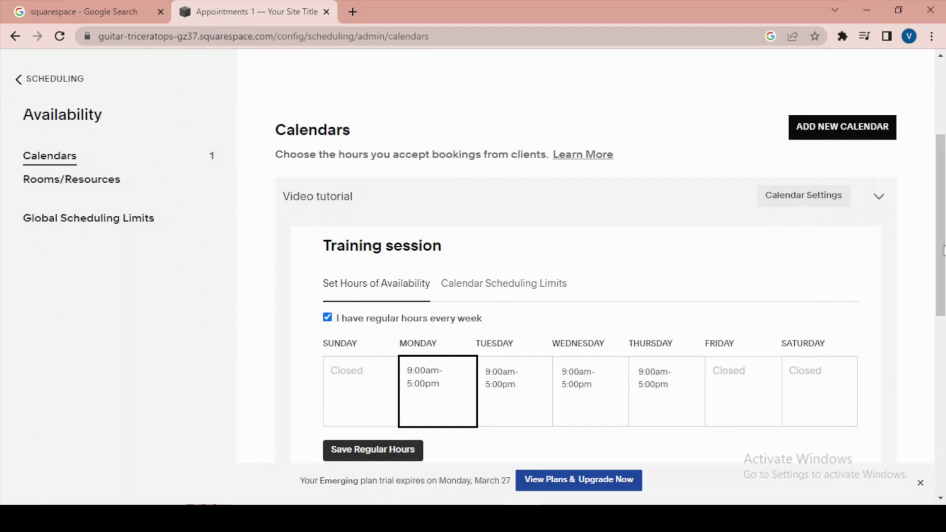
left_click_drag(944, 250, 943, 217)
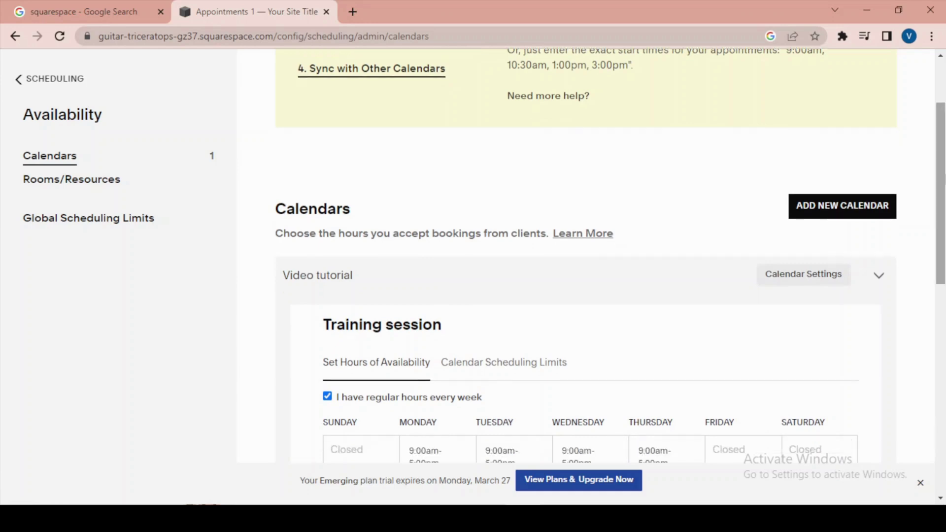
Open the Global Scheduling Limits and set the minimum notice before an appointment to 16 hours
left_click(69, 227)
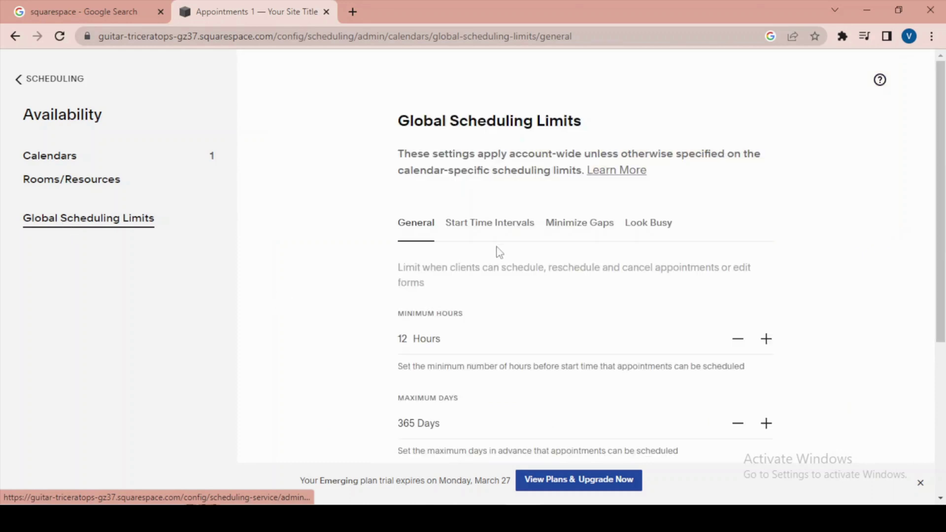
scroll(497, 251, "down", 4)
scroll(536, 333, "up", 4)
left_click_drag(408, 280, 425, 283)
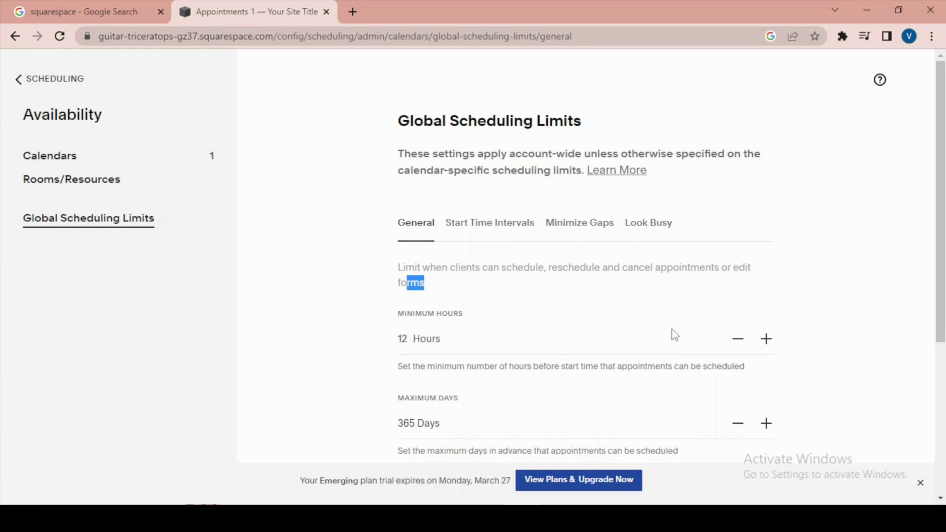
left_click(441, 340)
left_click_drag(409, 340, 398, 345)
type("16")
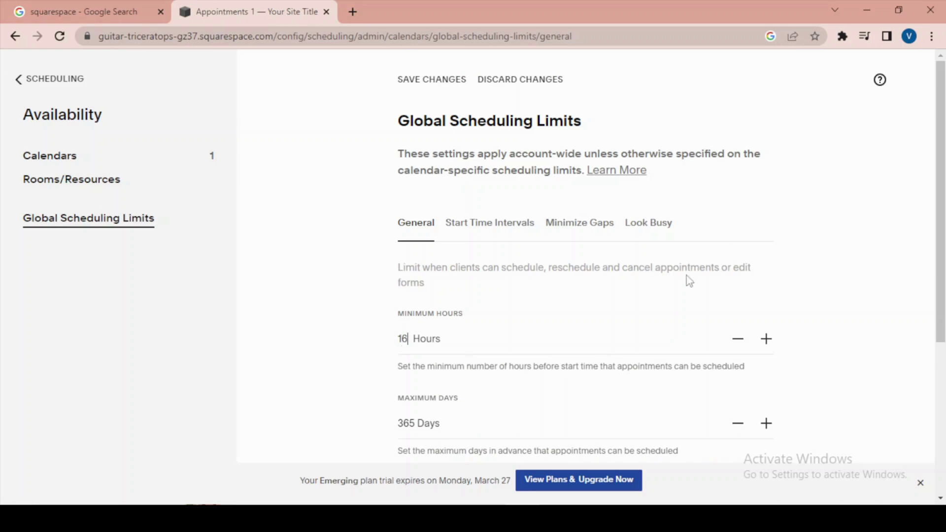
Set the maximum number of days in advance that appointments can be scheduled to 60
scroll(463, 347, "down", 4)
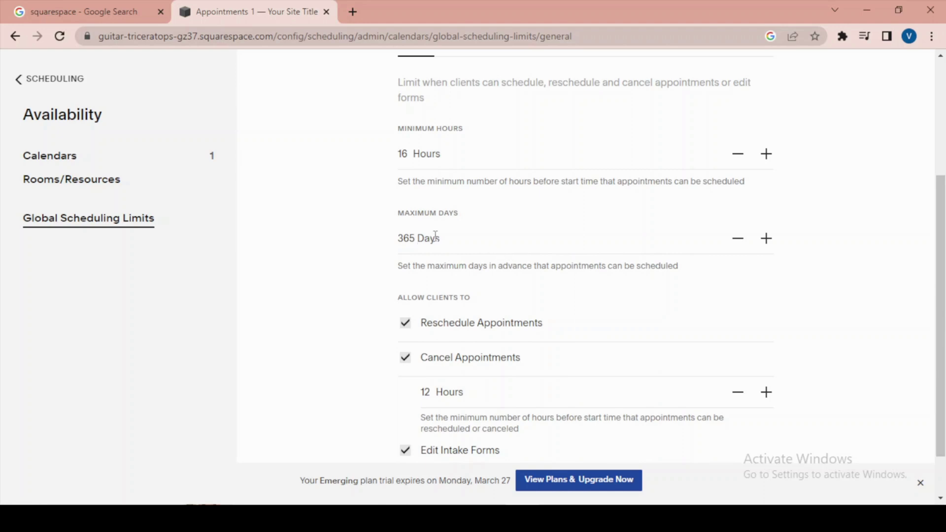
triple_click(414, 238)
left_click_drag(415, 239, 392, 242)
type("60")
scroll(702, 363, "down", 1)
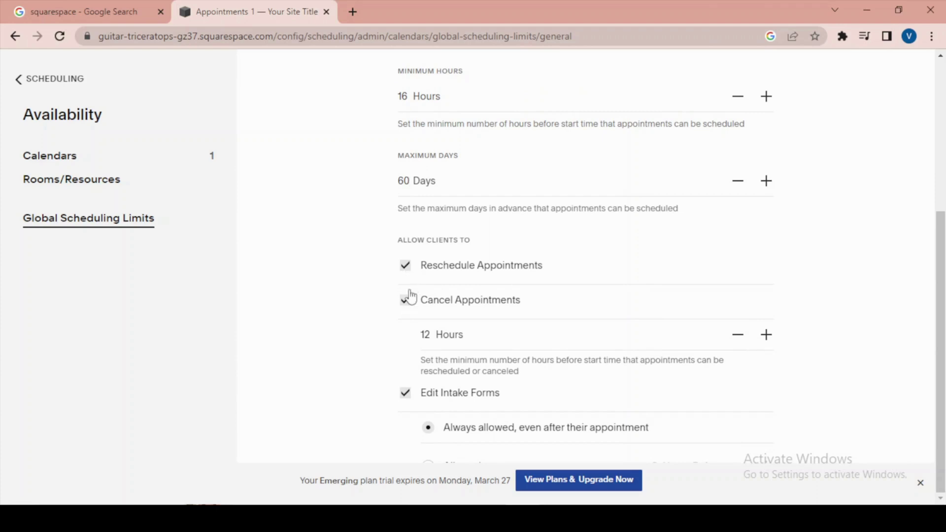
Turn the client permissions for rescheduling and cancelling appointments off and back on
left_click(406, 272)
left_click(407, 267)
left_click(407, 302)
left_click(406, 302)
Lower the minimum hours for rescheduling or cancelling by one increment and save the global scheduling limits
left_click(739, 335)
scroll(512, 420, "up", 5)
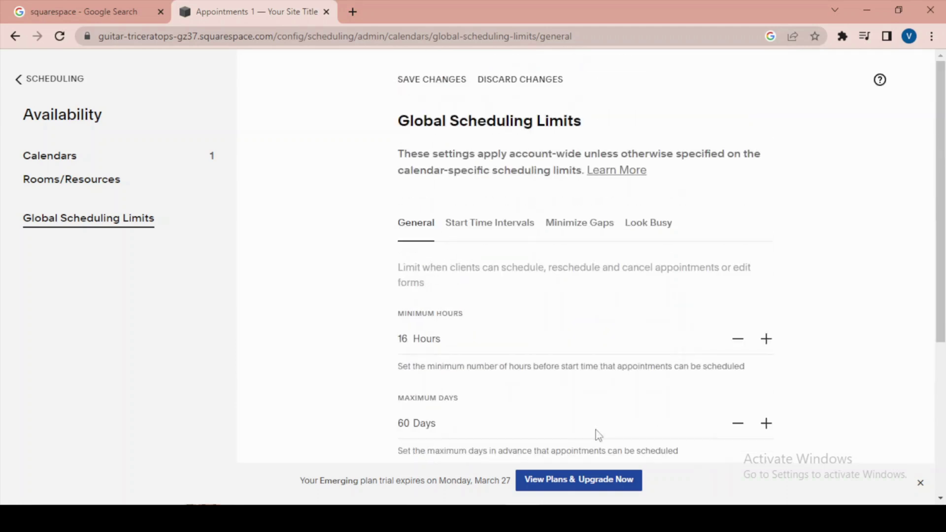
left_click(426, 81)
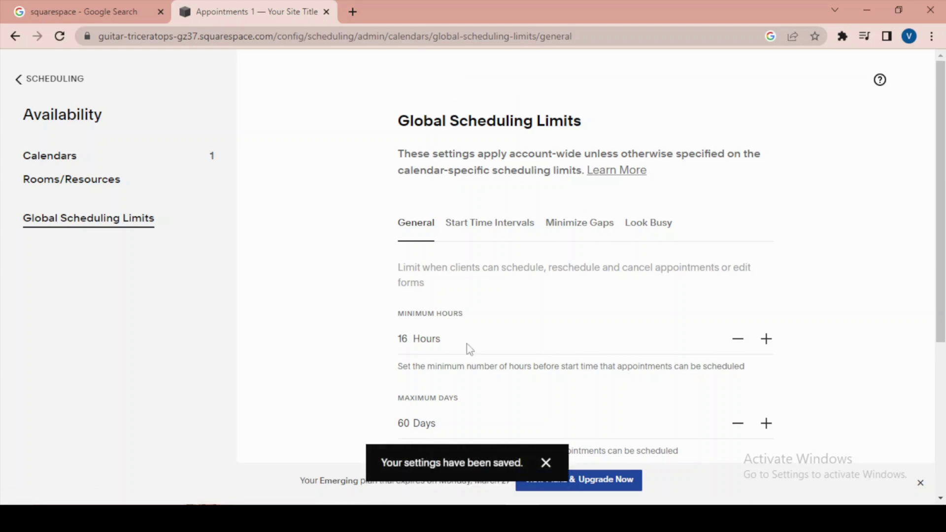
left_click(546, 463)
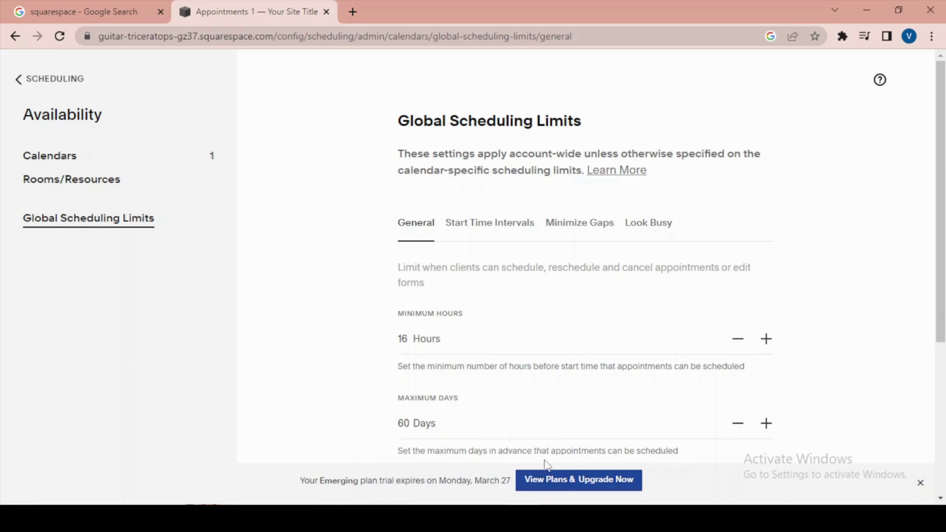
scroll(555, 354, "down", 5)
scroll(30, 175, "up", 5)
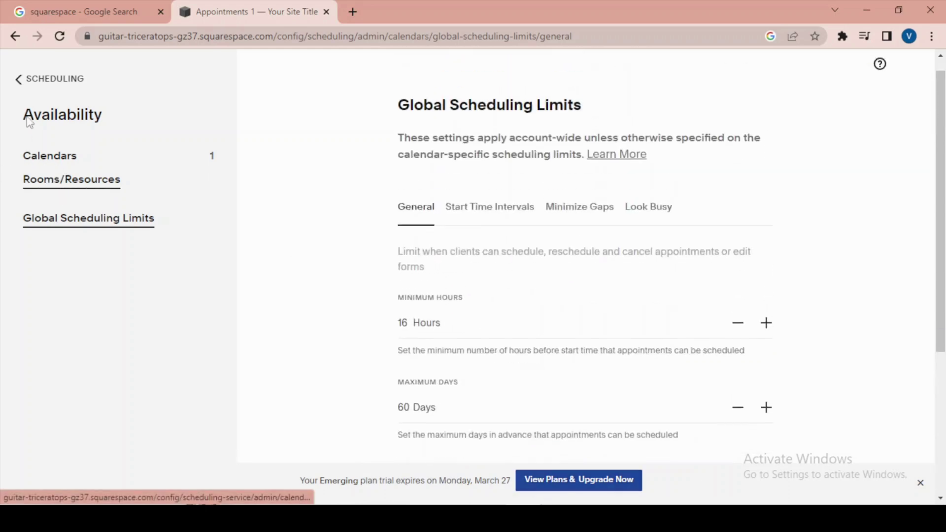
Return to the Scheduling overview, reopen Availability and look over the Video tutorial calendar's weekly hours
left_click(19, 80)
scroll(102, 312, "down", 5)
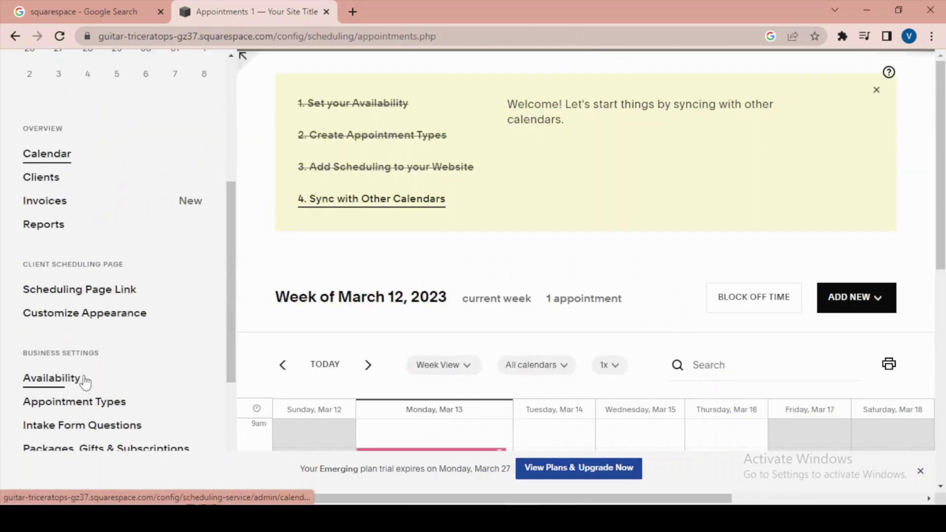
left_click(81, 380)
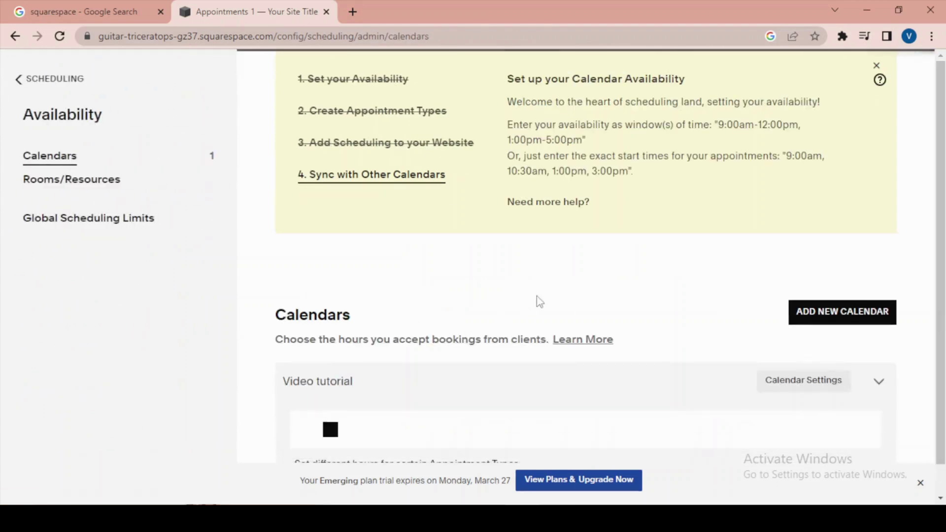
scroll(539, 301, "down", 4)
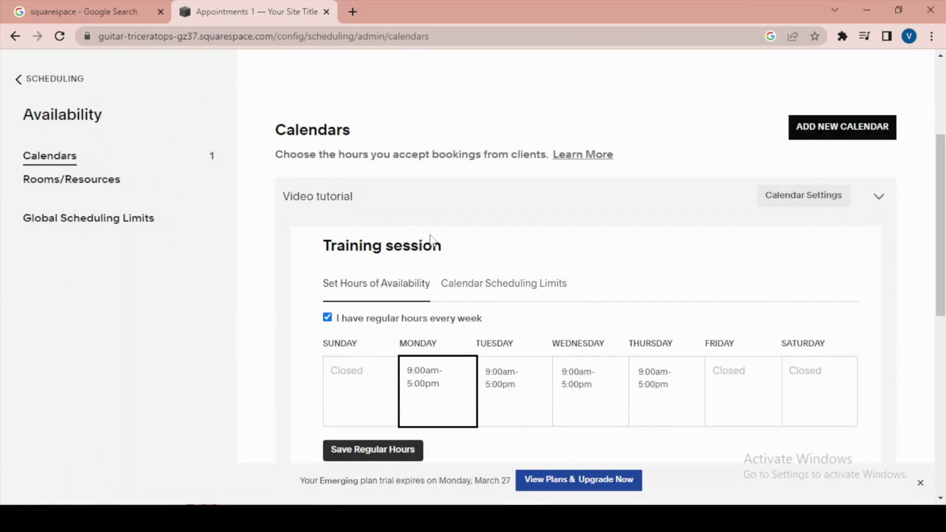
mouse_move(944, 199)
left_mouse_down()
mouse_move(945, 355)
mouse_move(944, 196)
left_mouse_up()
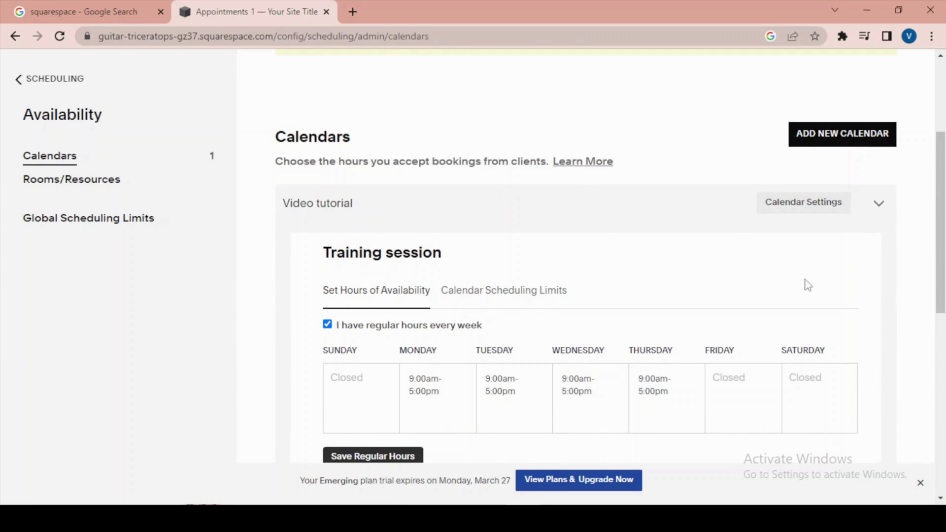
Open the Video tutorial calendar's settings and examine its calendar name and description fields
left_click(804, 208)
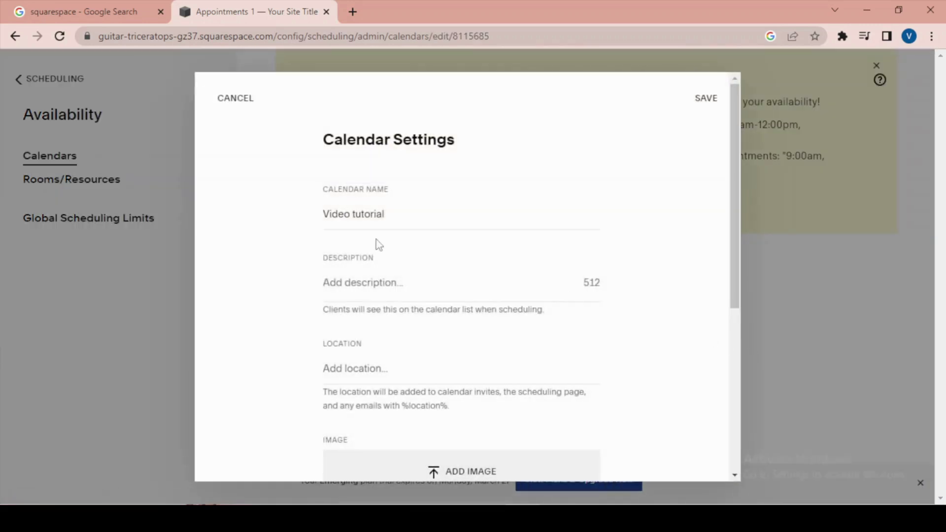
left_click_drag(398, 217, 241, 217)
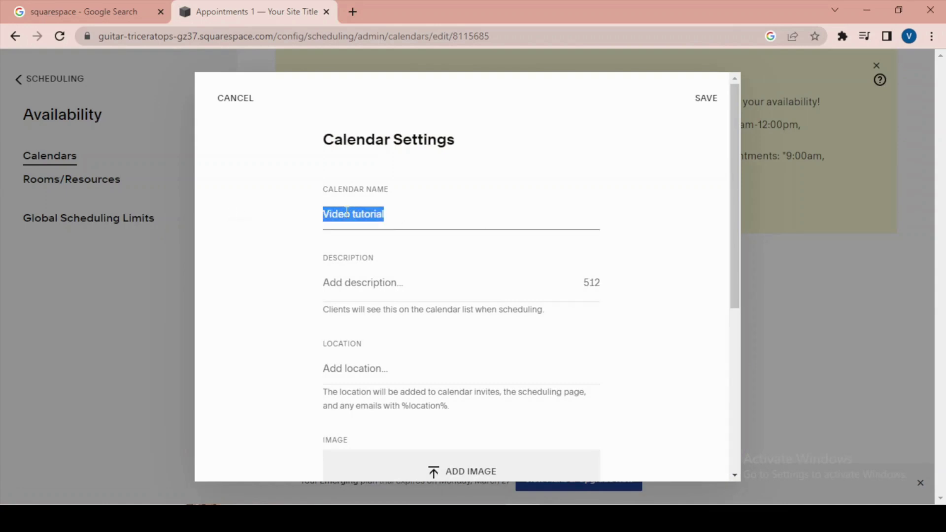
left_click(392, 213)
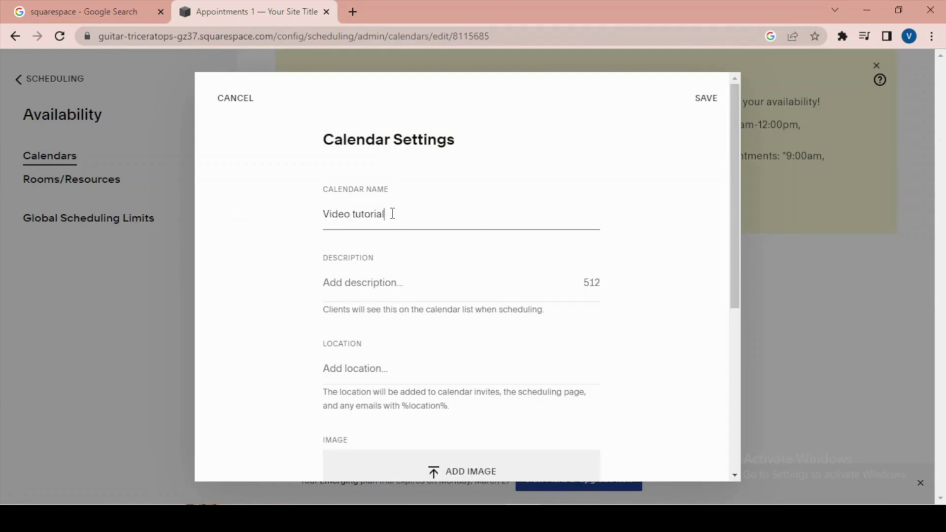
left_click_drag(393, 213, 308, 213)
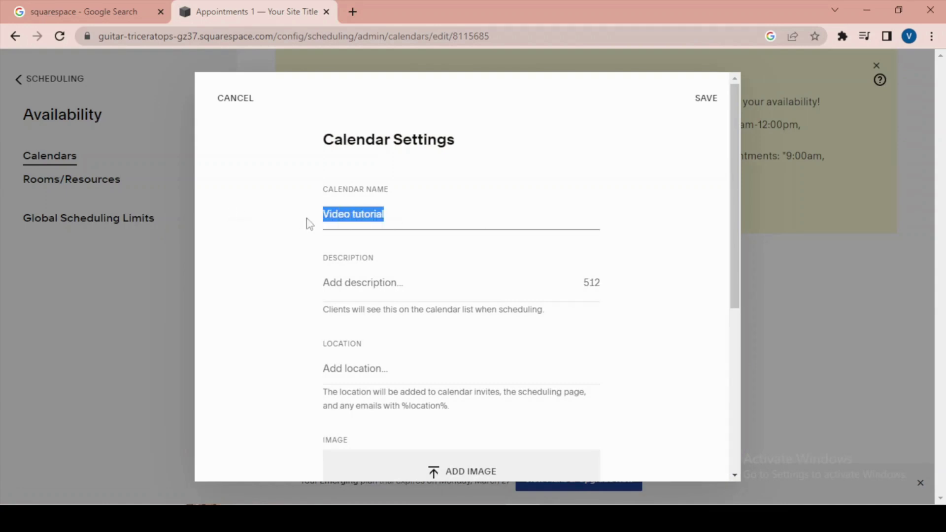
left_click(425, 284)
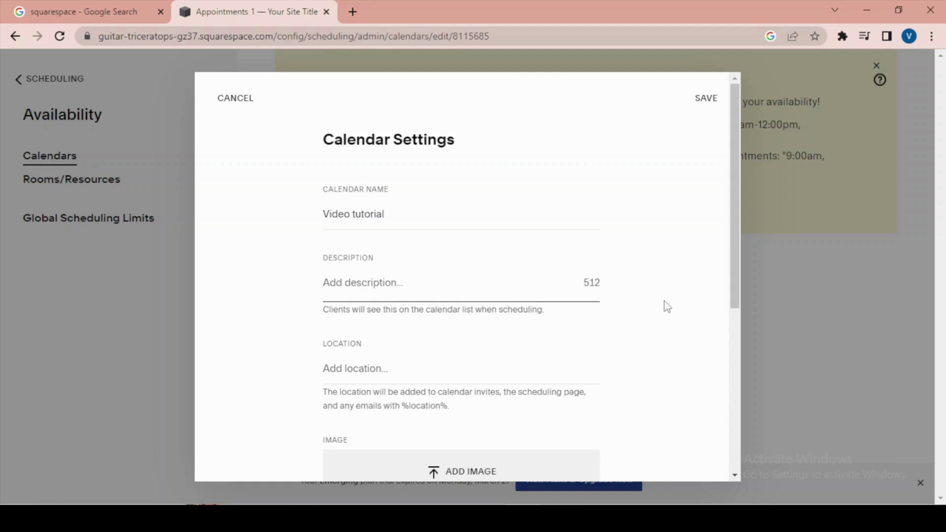
Examine the calendar's location field and its available options without choosing a location
scroll(741, 267, "down", 2)
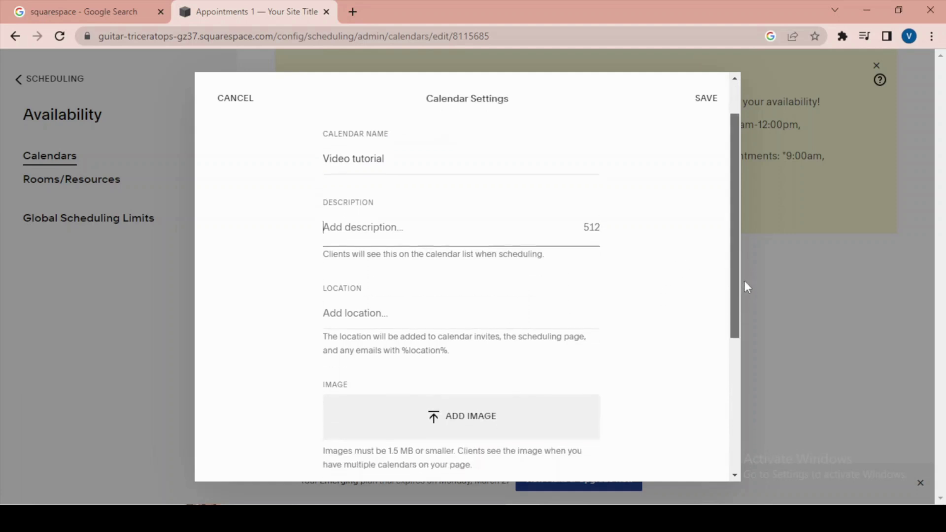
left_click_drag(745, 302, 744, 314)
left_click_drag(362, 269, 382, 280)
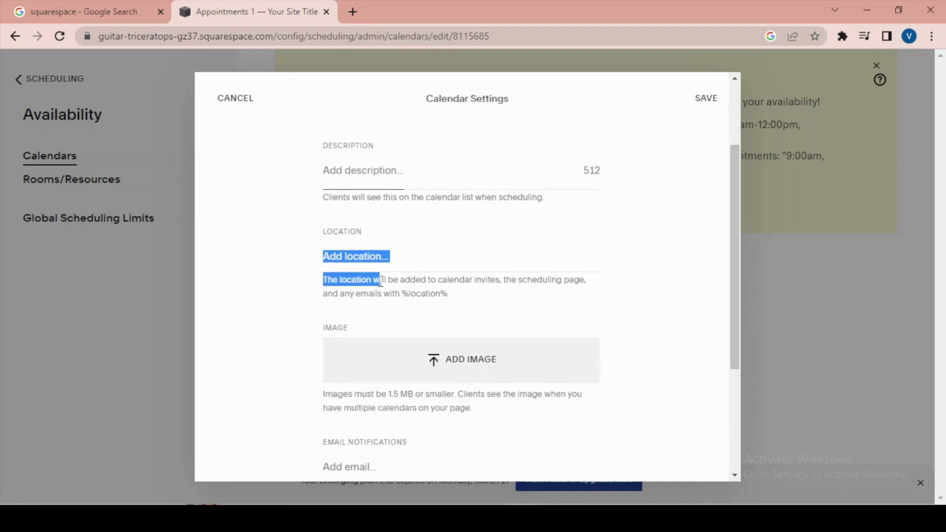
left_click(384, 258)
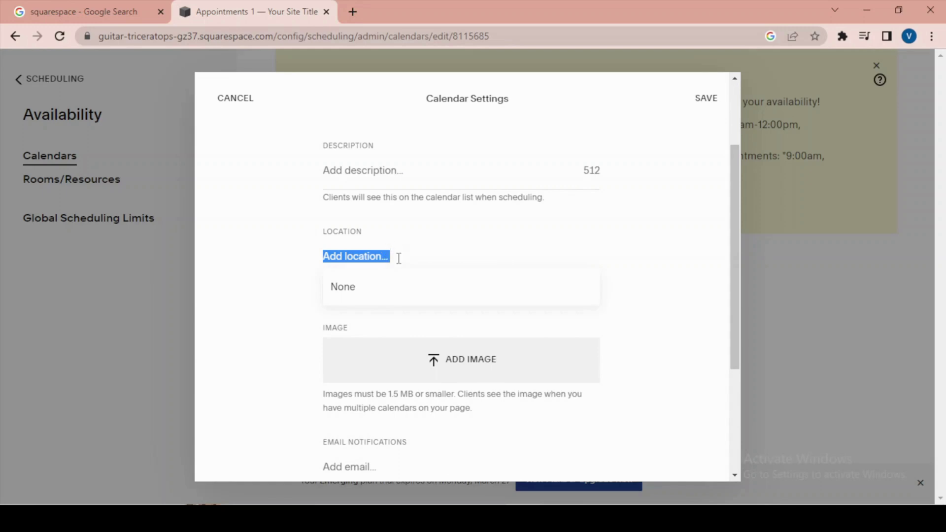
left_click(399, 257)
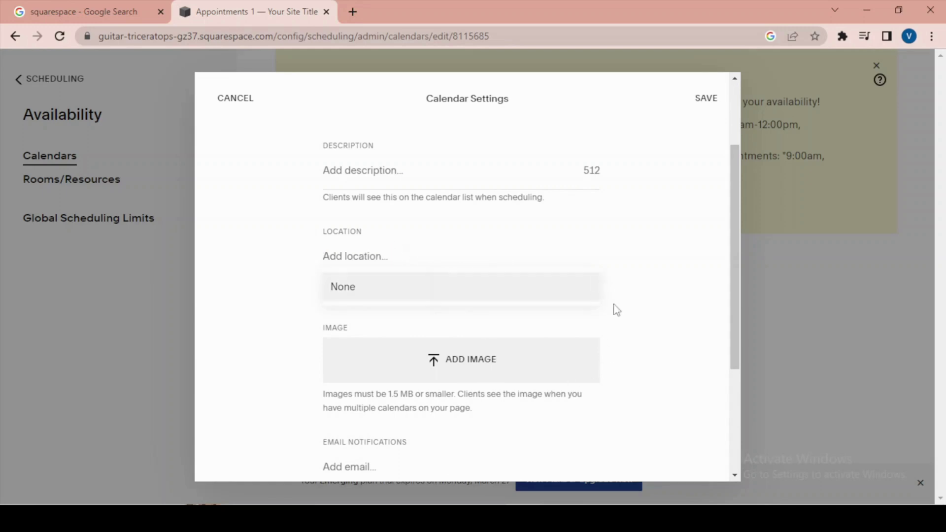
left_click(712, 249)
left_click_drag(742, 251, 740, 302)
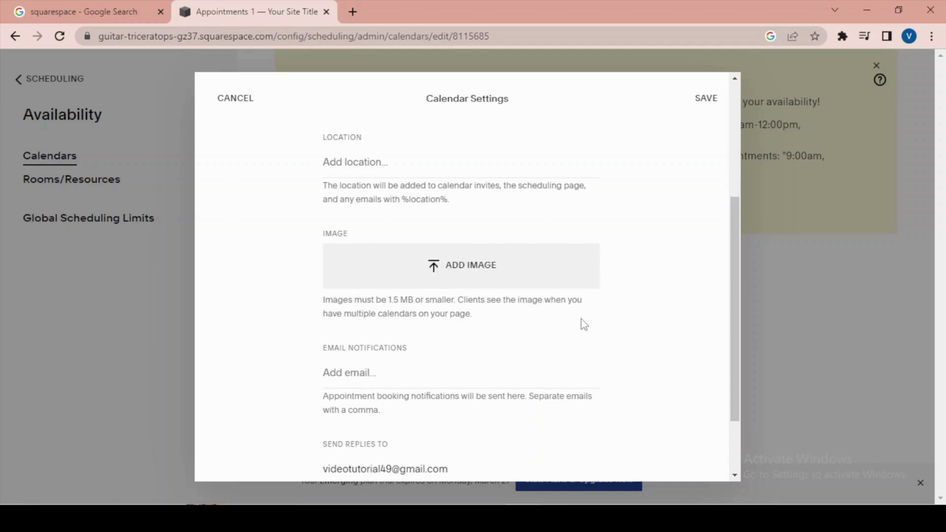
Look over the calendar's image, email notification and reply address fields, and close the calendar settings
scroll(584, 324, "down", 2)
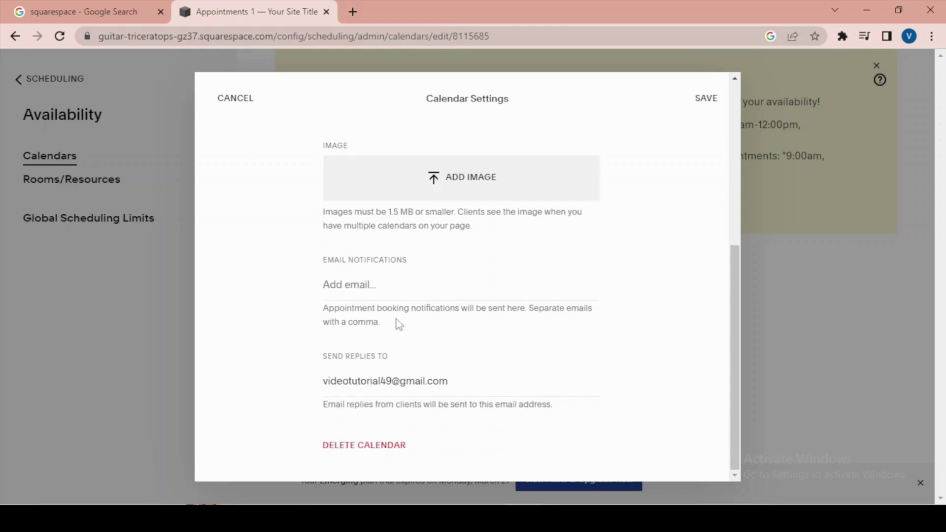
left_click(393, 284)
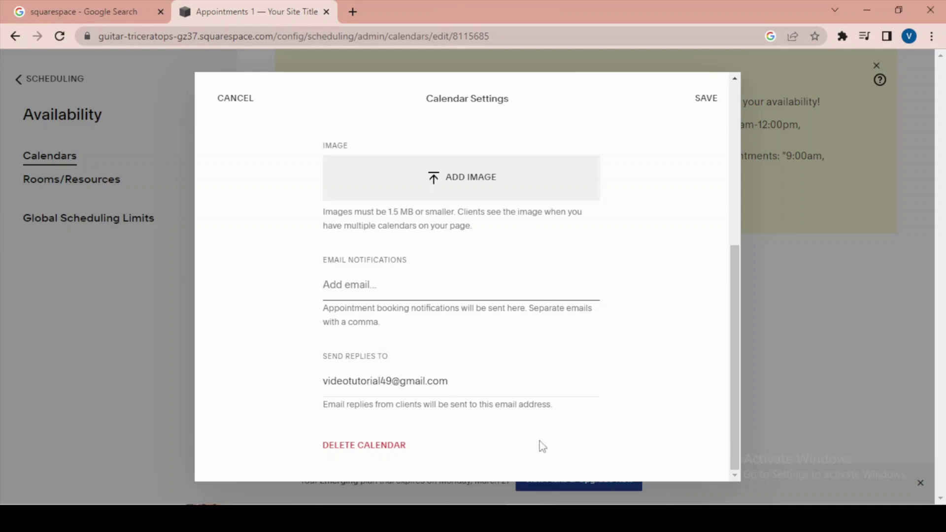
scroll(429, 424, "up", 4)
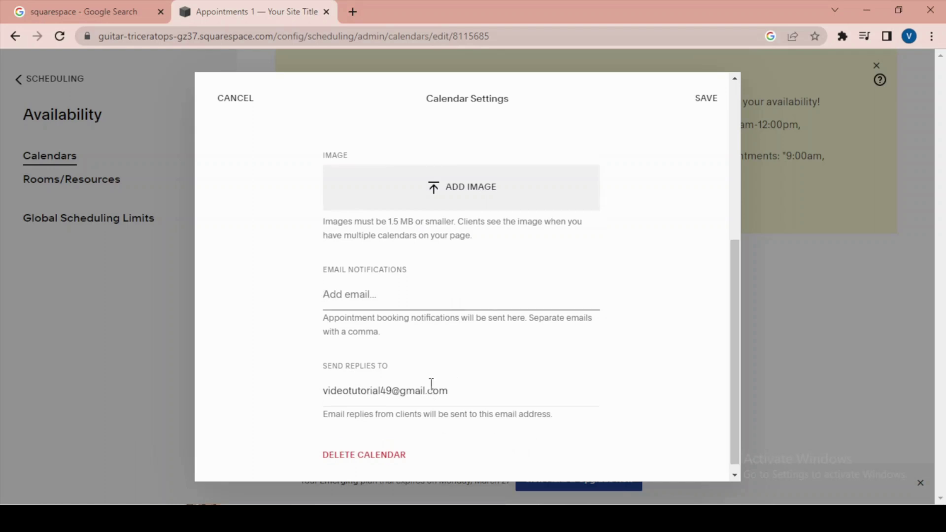
left_click(705, 98)
left_click(227, 99)
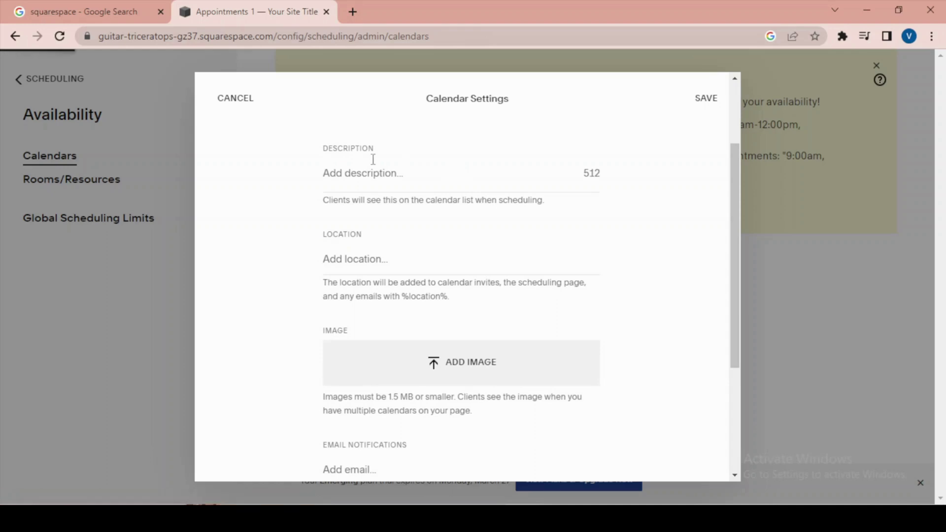
Set the Training session's regular Wednesday hours to 9:00am-11:00pm
scroll(424, 315, "down", 4)
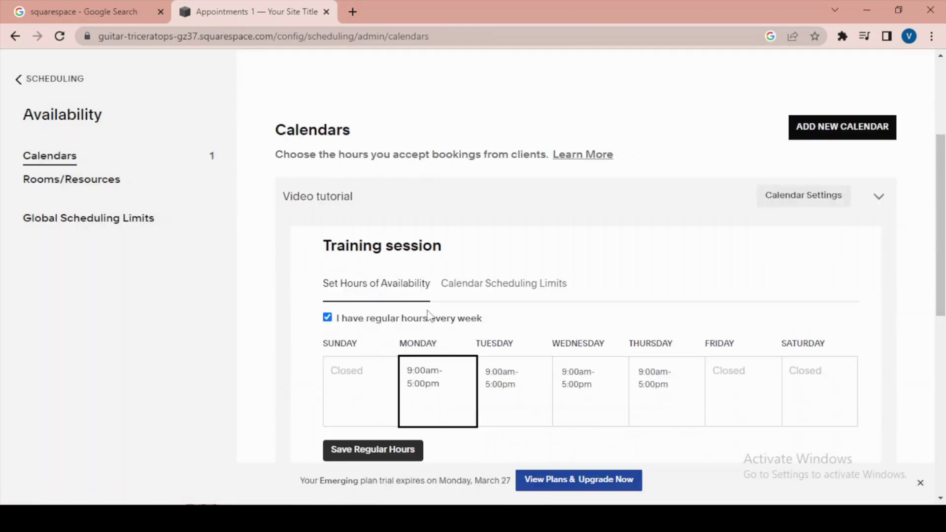
scroll(414, 313, "down", 4)
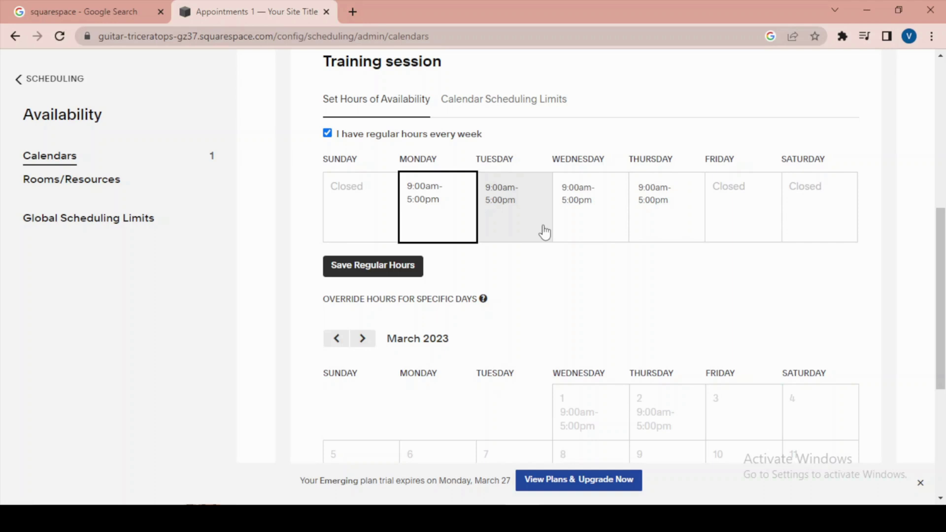
left_click(588, 206)
left_click_drag(565, 200, 549, 197)
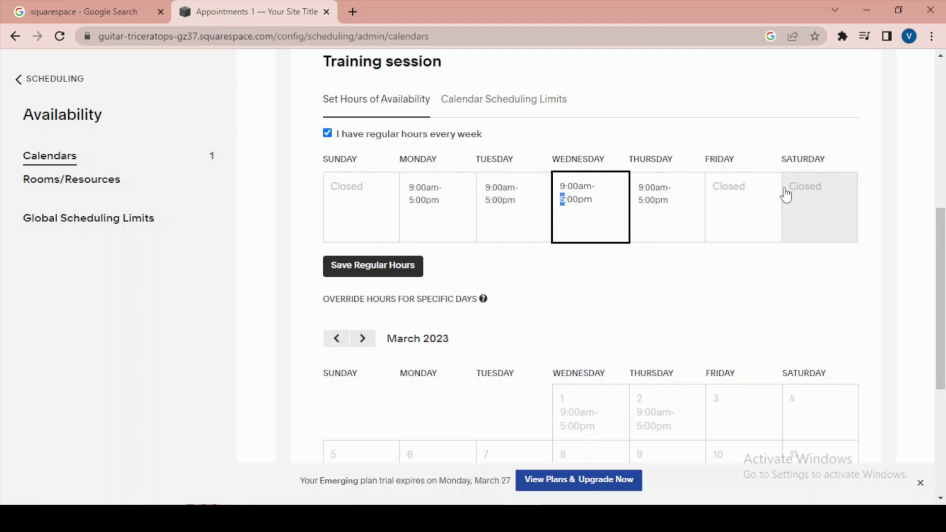
type("11")
left_click(698, 308)
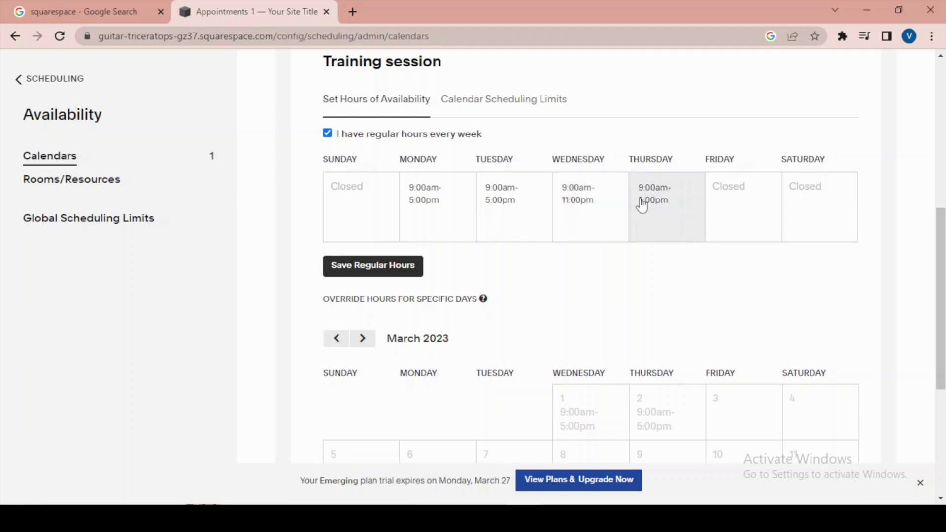
Set the Training session's regular Friday hours to 9:00am-5:00pm
left_click(729, 194)
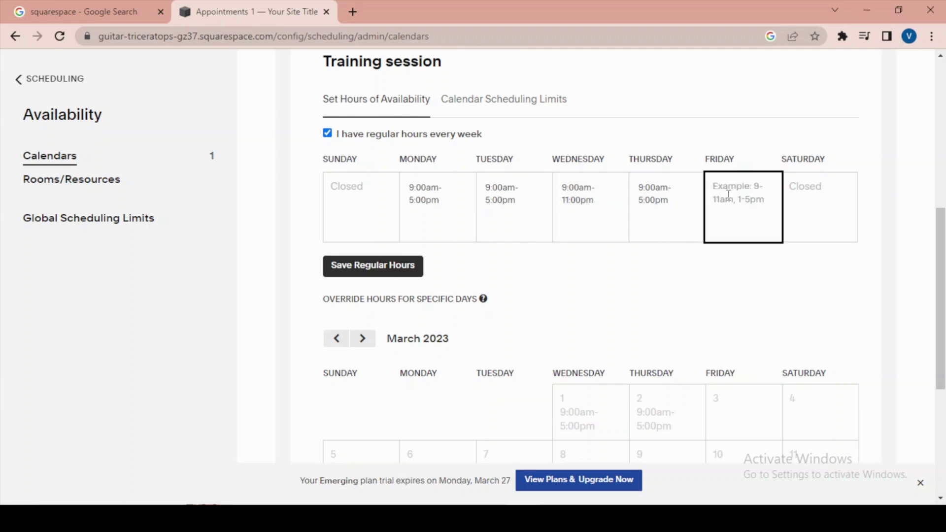
left_click(726, 267)
left_click(728, 192)
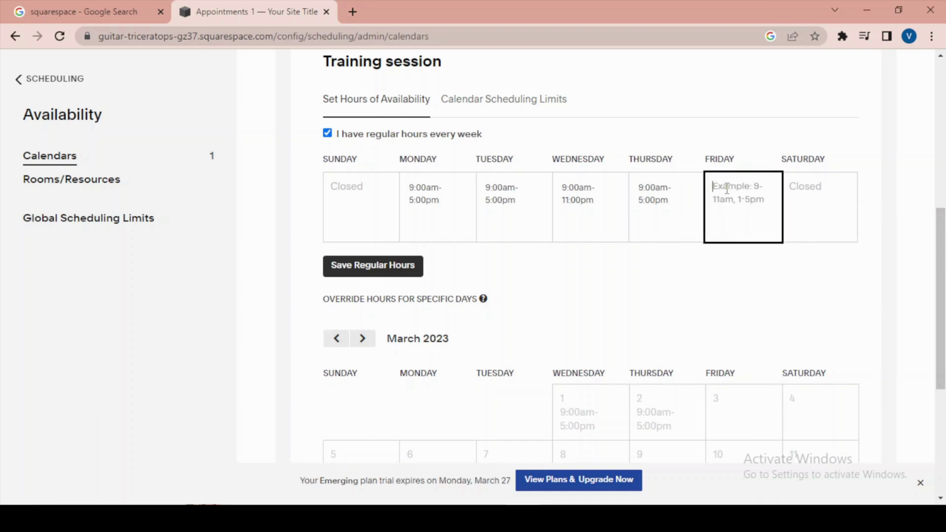
left_click(668, 211)
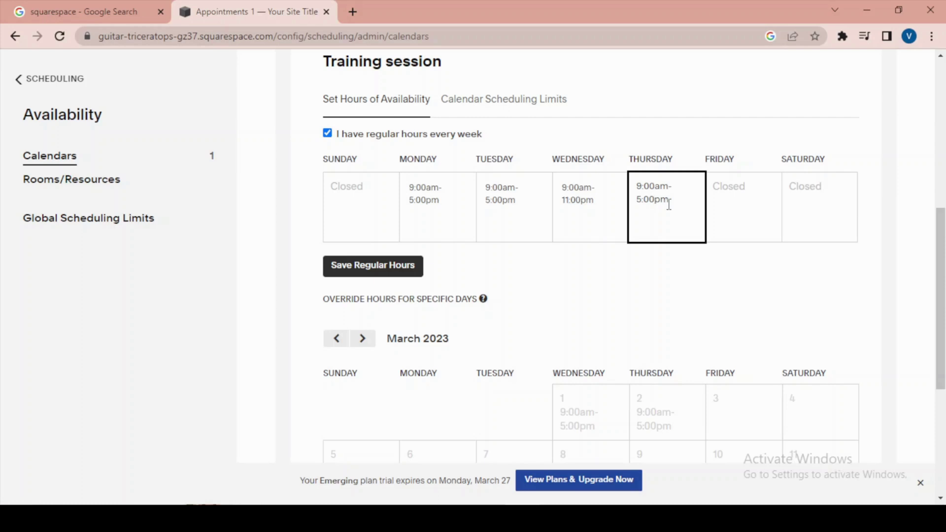
left_click(725, 194)
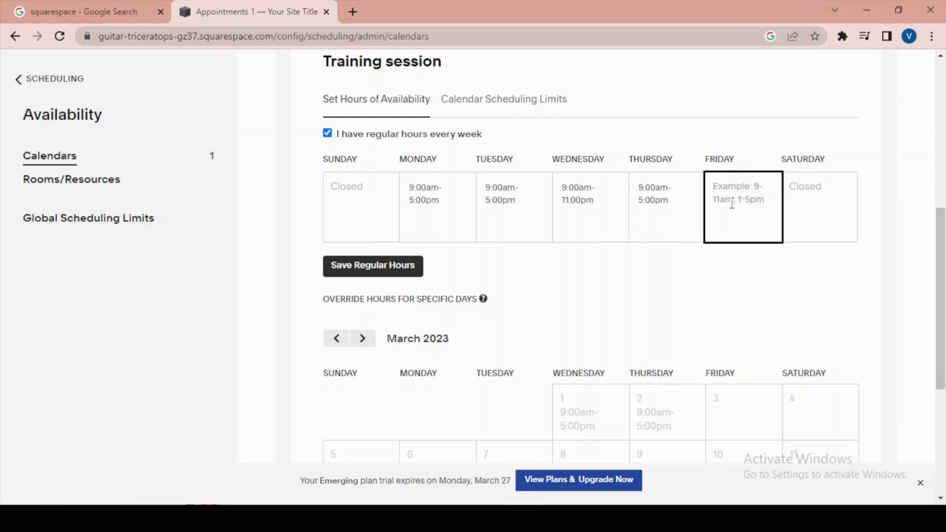
type("9-5")
left_click(846, 317)
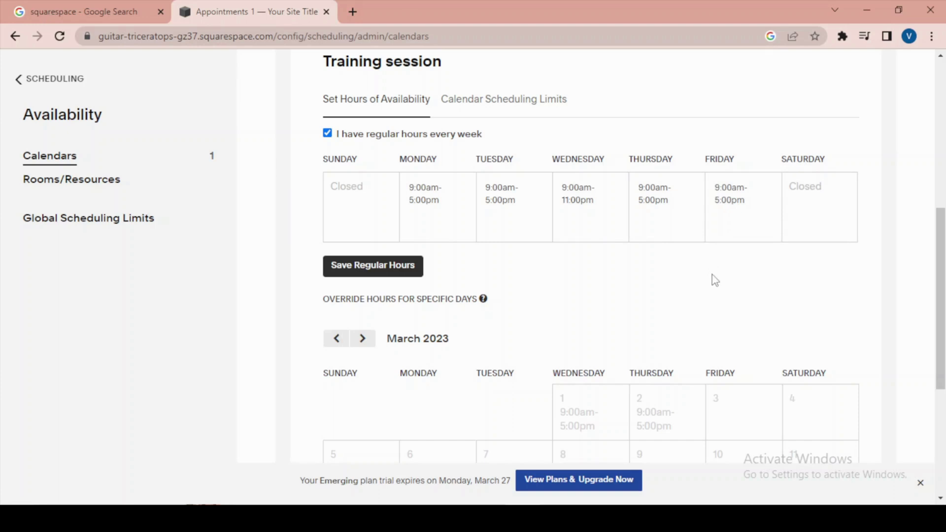
Clear the regular Friday hours of the Training session
double_click(742, 200)
left_click_drag(743, 199, 640, 200)
left_click(746, 191)
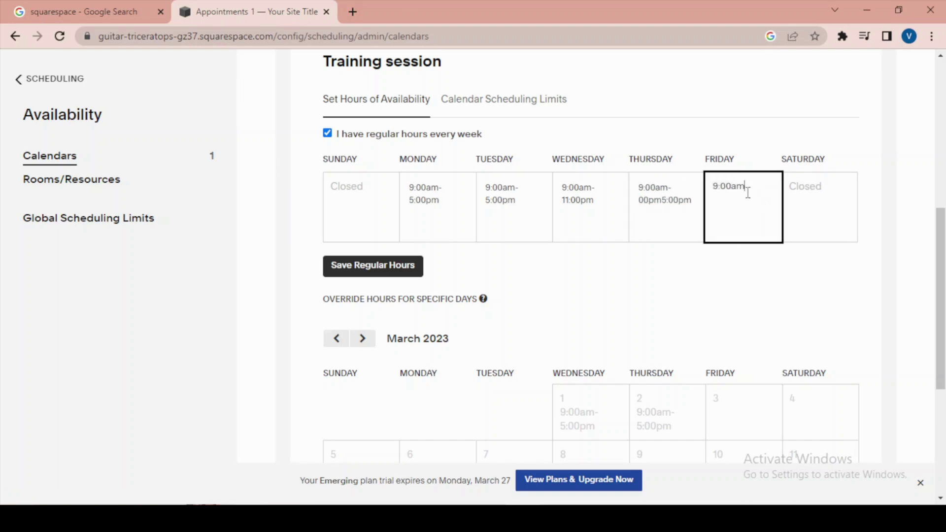
key("BackSpace")
key("BackSpace")
key("BackSpace")
left_click_drag(756, 189, 677, 192)
key("BackSpace")
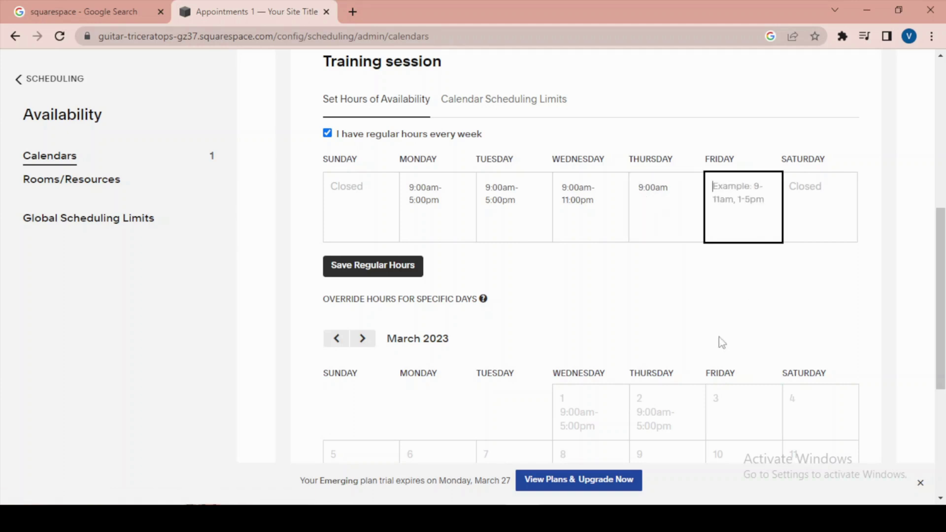
left_click(694, 297)
Override the availability for Friday, March 24 with hours of 9:00am-6:00pm and dismiss the notification
scroll(735, 282, "down", 4)
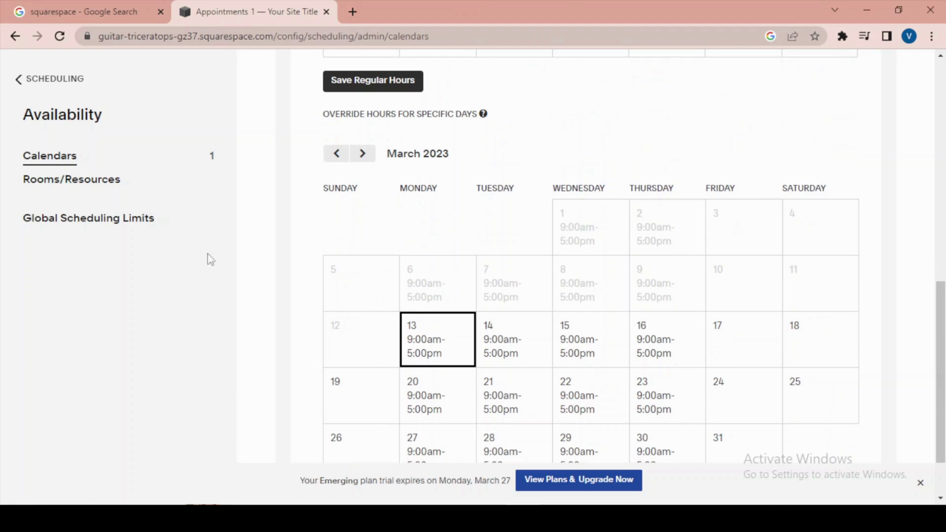
scroll(250, 253, "down", 1)
scroll(250, 253, "down", 1)
scroll(474, 335, "up", 5)
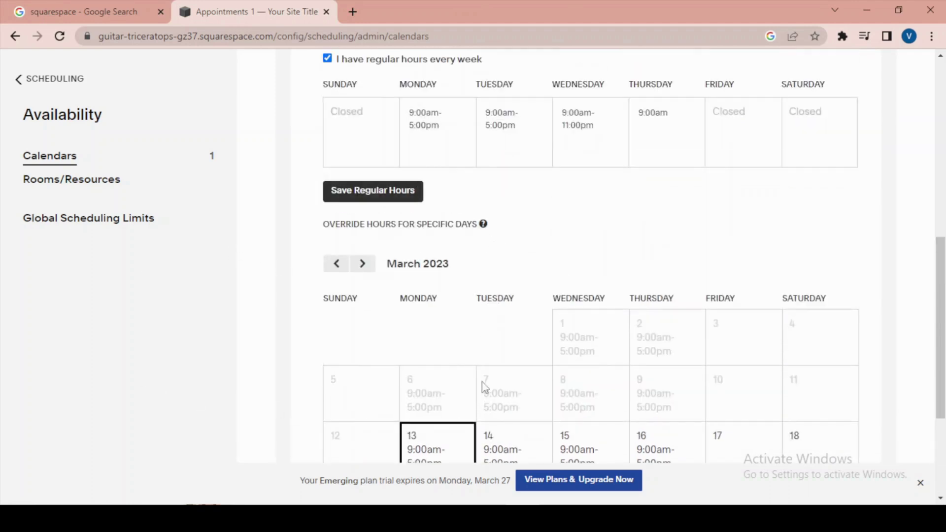
scroll(482, 386, "down", 4)
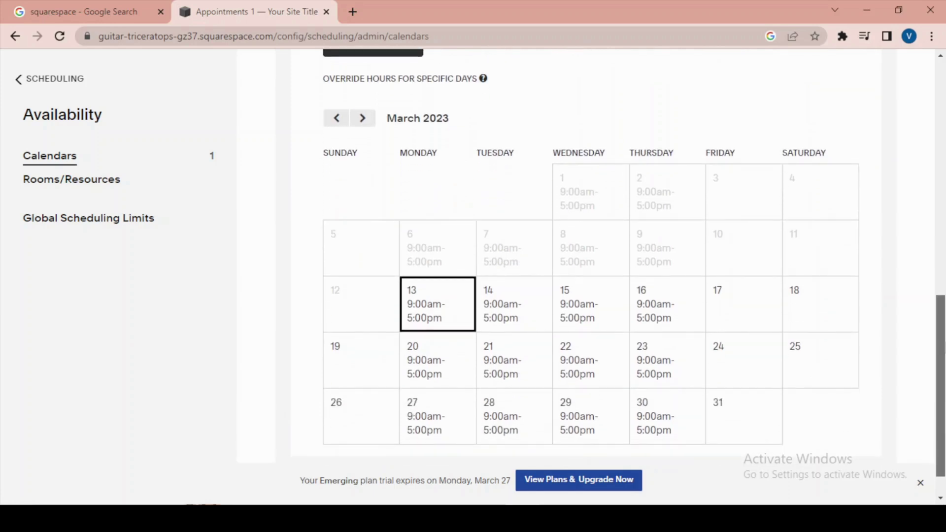
left_click_drag(945, 343, 945, 348)
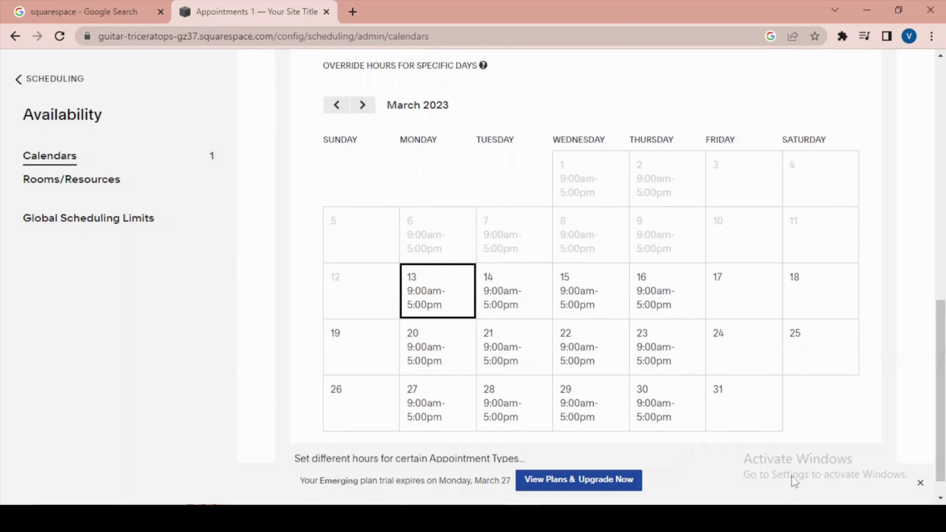
left_click(728, 347)
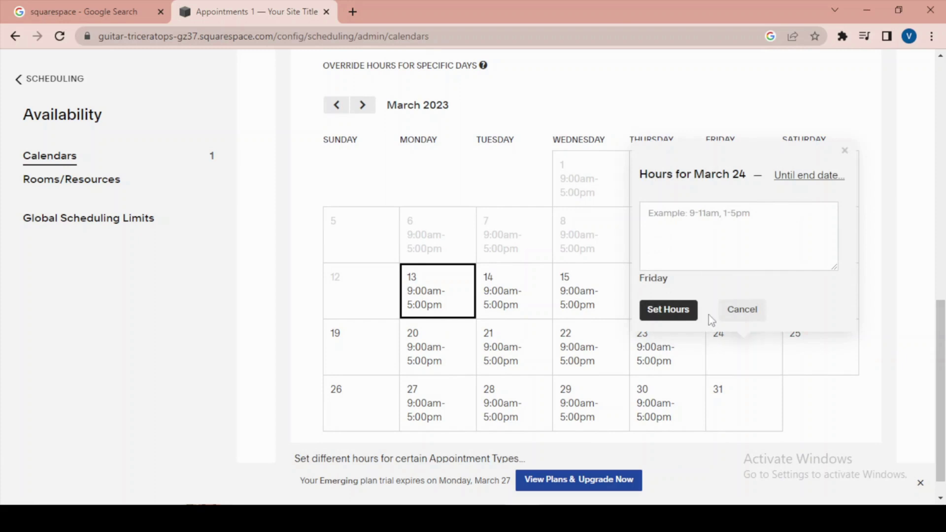
left_click(702, 228)
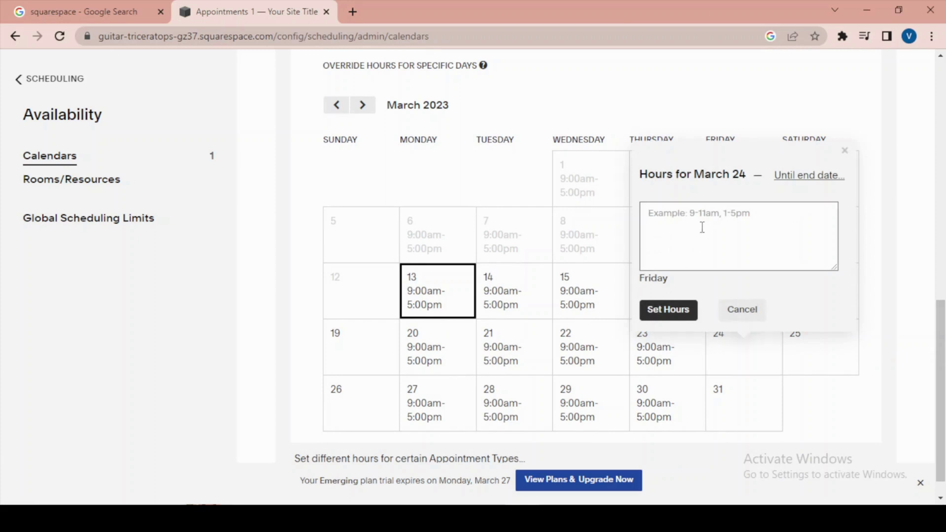
type("9-6")
left_click(651, 315)
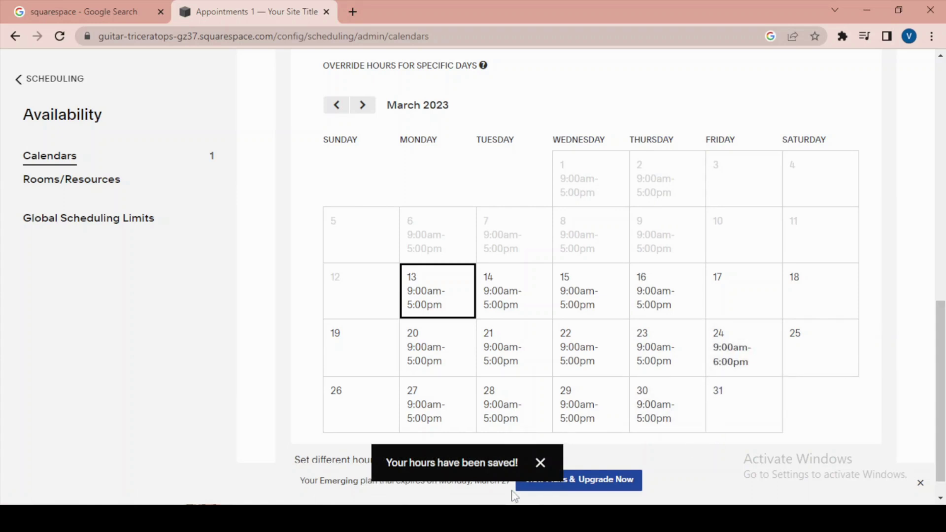
left_click(541, 463)
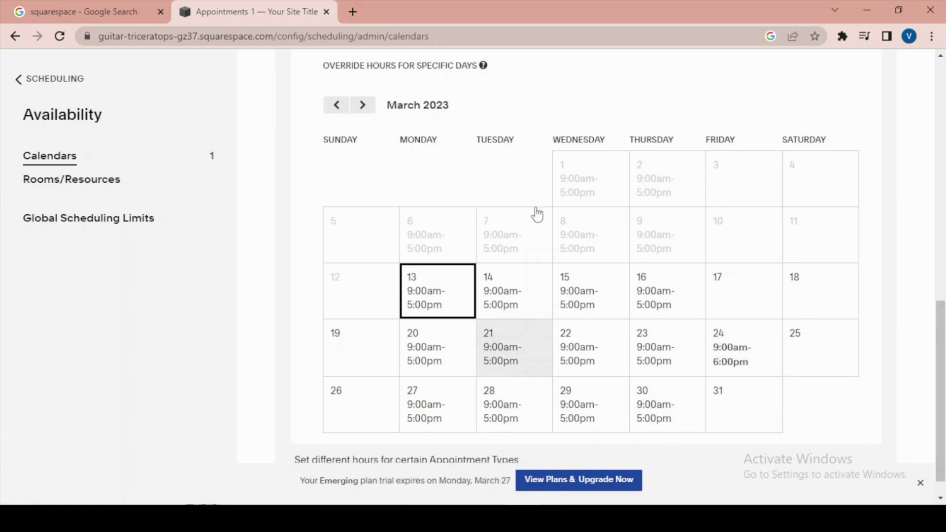
Override Tuesday, March 28 with no hours to make the day closed, and check its override dialog
left_click(515, 422)
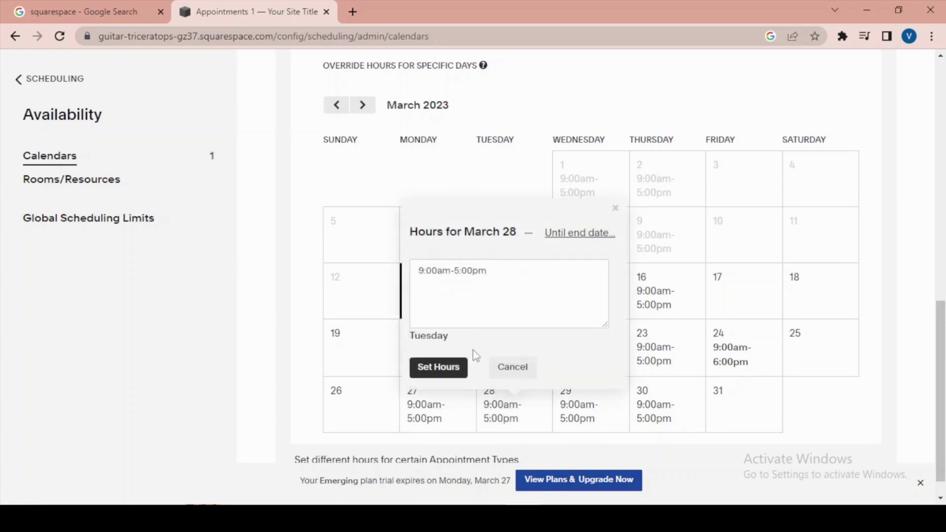
triple_click(509, 275)
key("BackSpace")
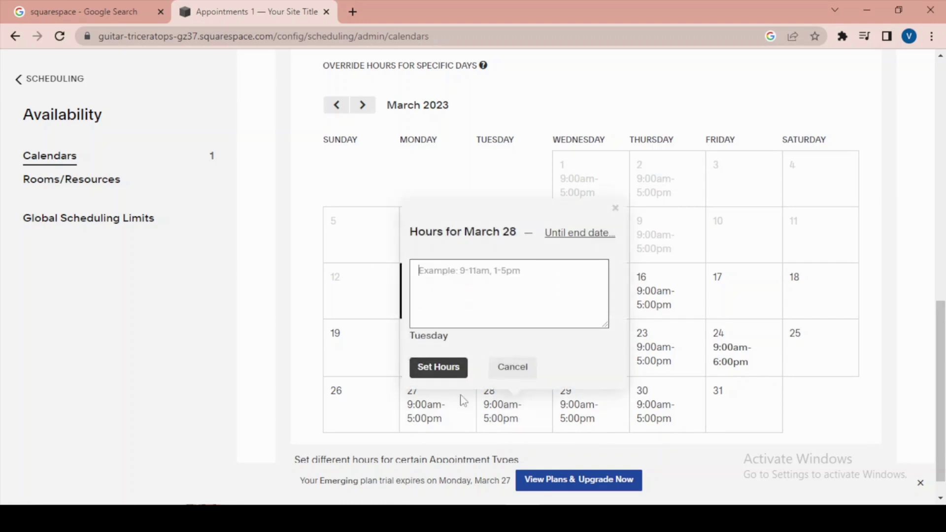
left_click(437, 371)
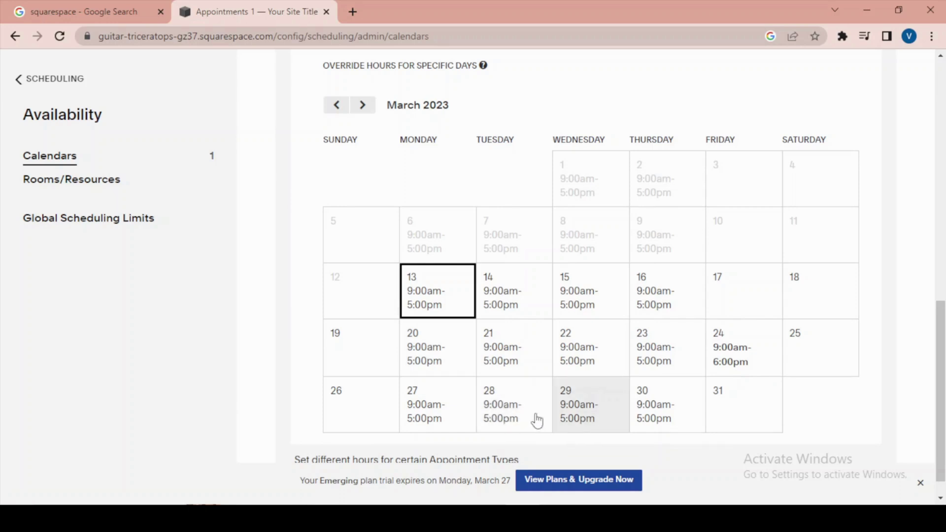
left_click(548, 426)
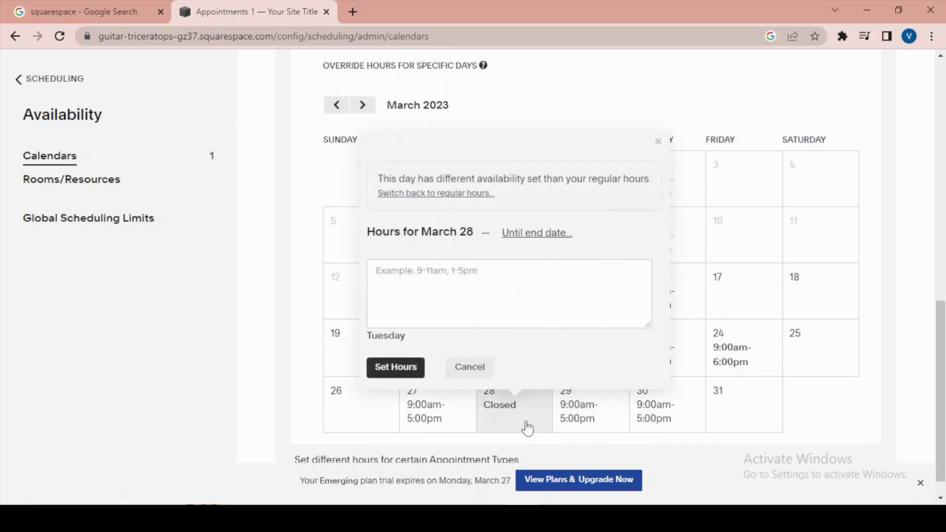
left_click(658, 142)
Return from Availability to the Scheduling overview, discarding the unsaved regular hours changes
scroll(536, 409, "down", 1)
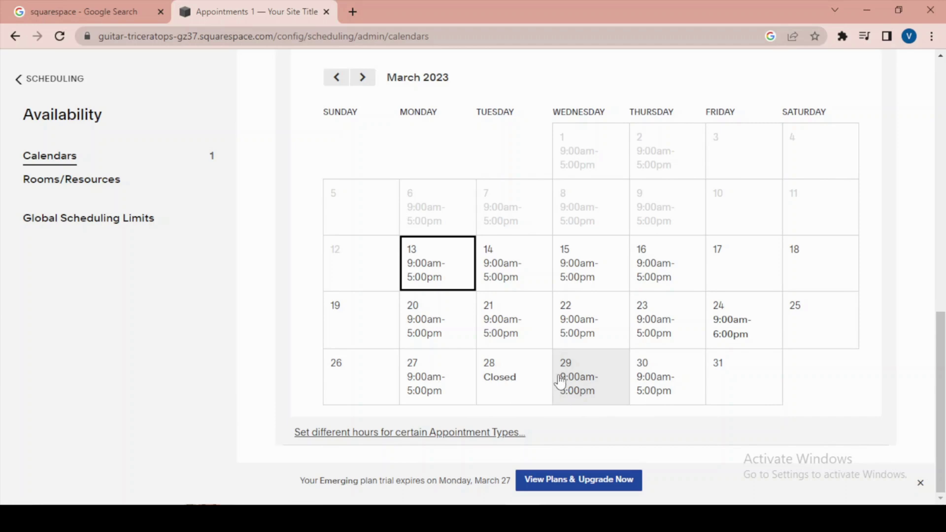
scroll(560, 385, "up", 4)
scroll(559, 381, "down", 4)
scroll(561, 380, "up", 8)
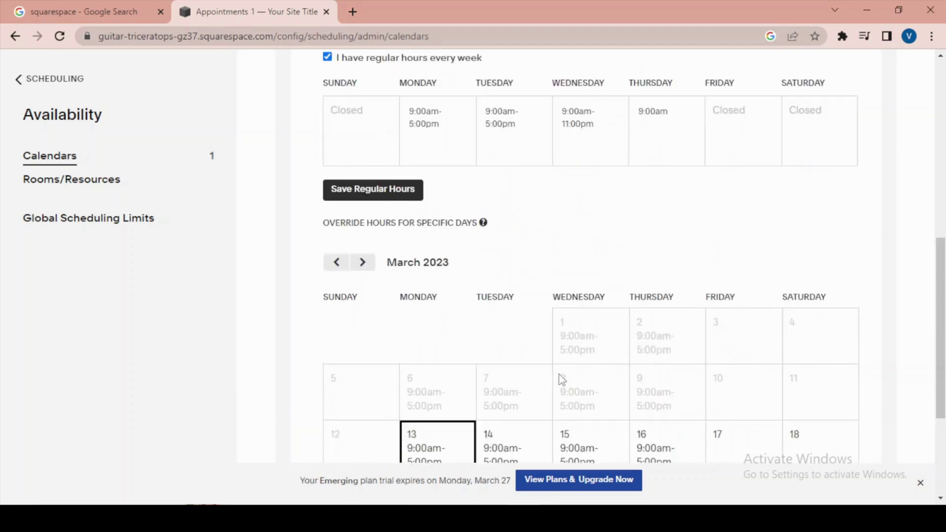
scroll(562, 380, "up", 5)
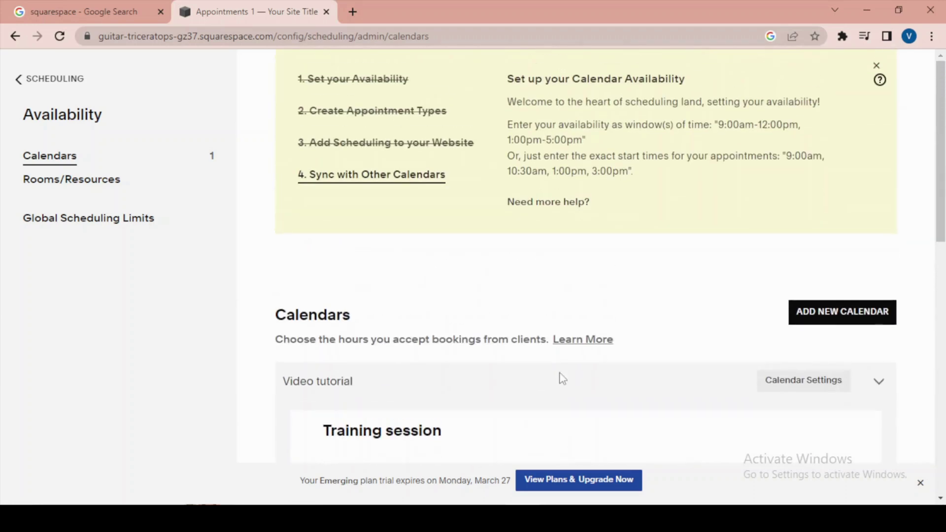
left_click(18, 79)
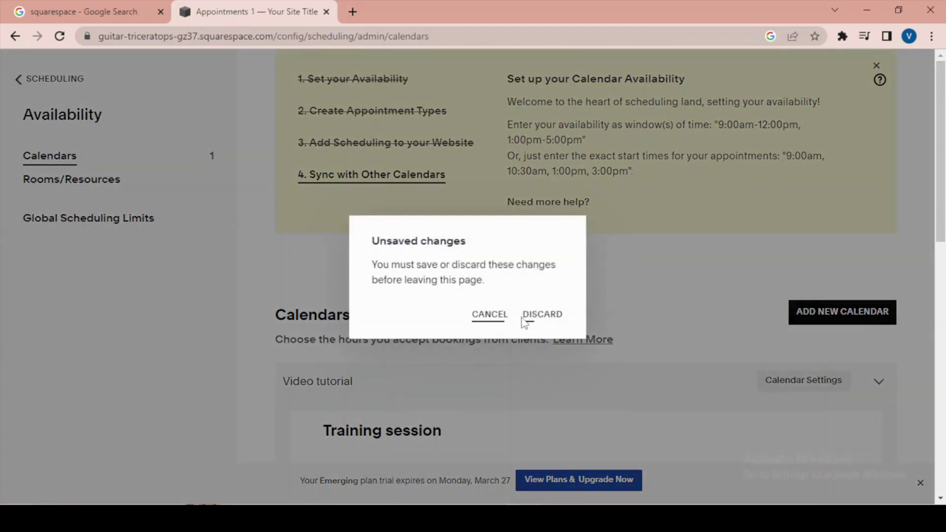
left_click(528, 318)
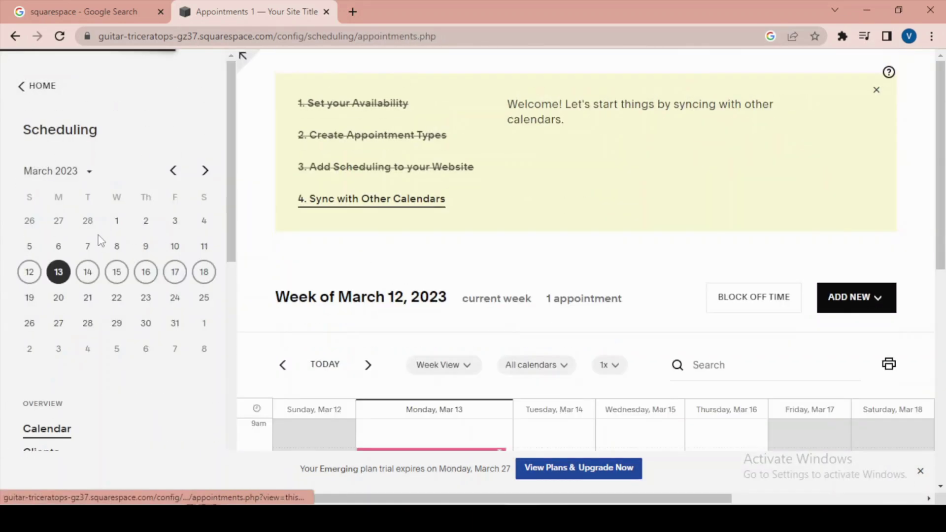
Open the Appointment Types page from the scheduling business settings
scroll(101, 240, "down", 3)
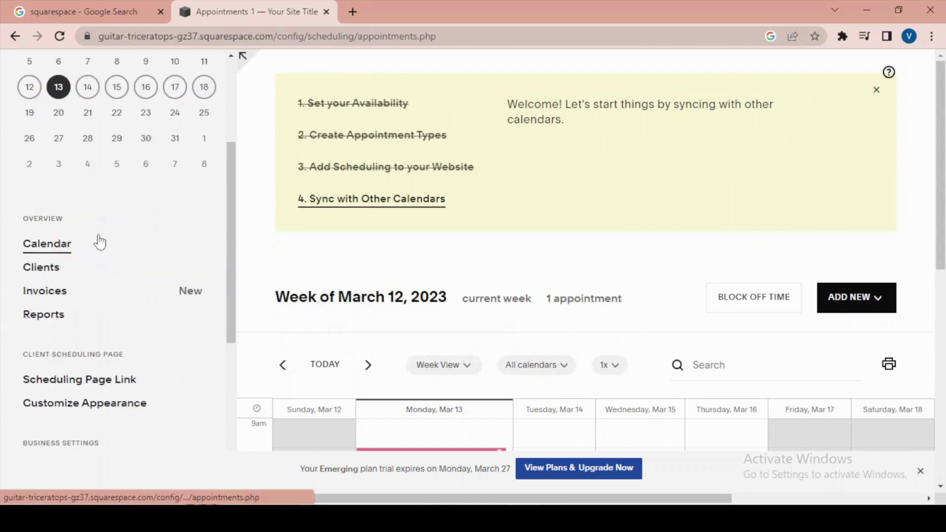
scroll(98, 242, "down", 3)
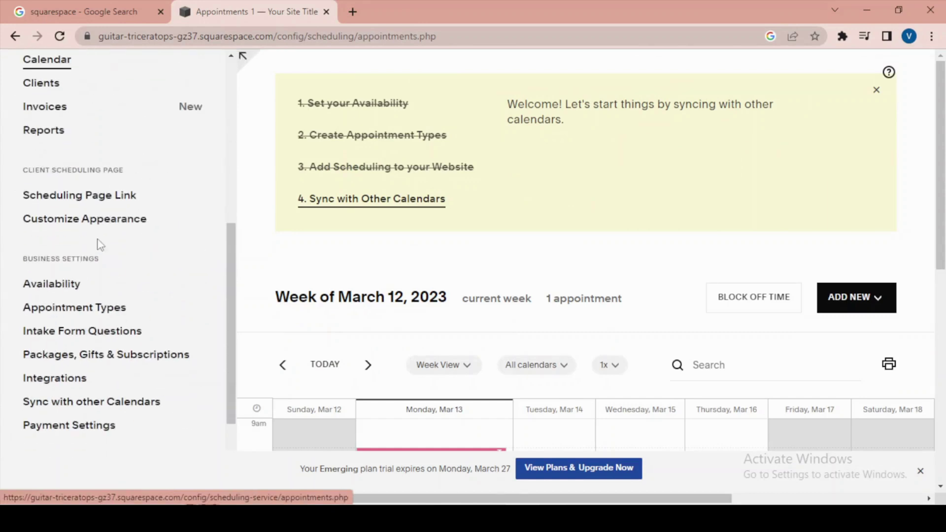
left_click(112, 316)
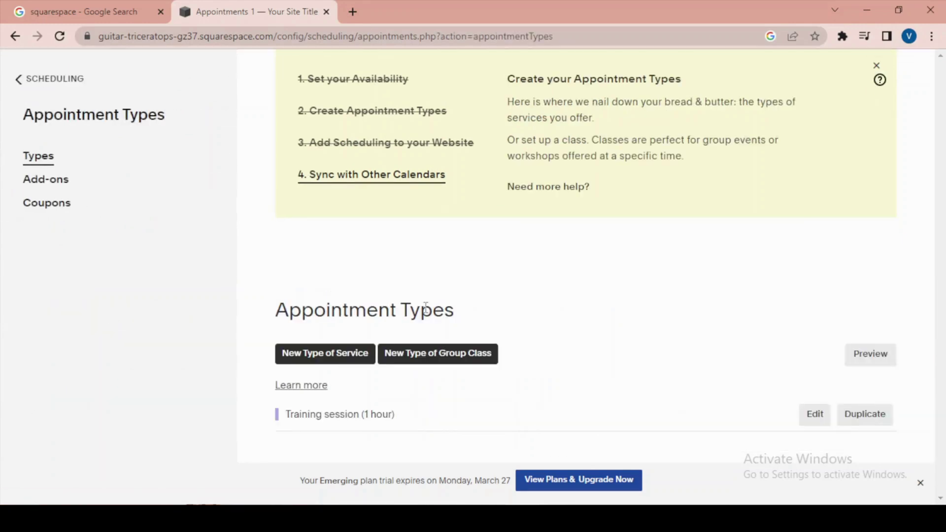
left_click(932, 36)
left_click(491, 6)
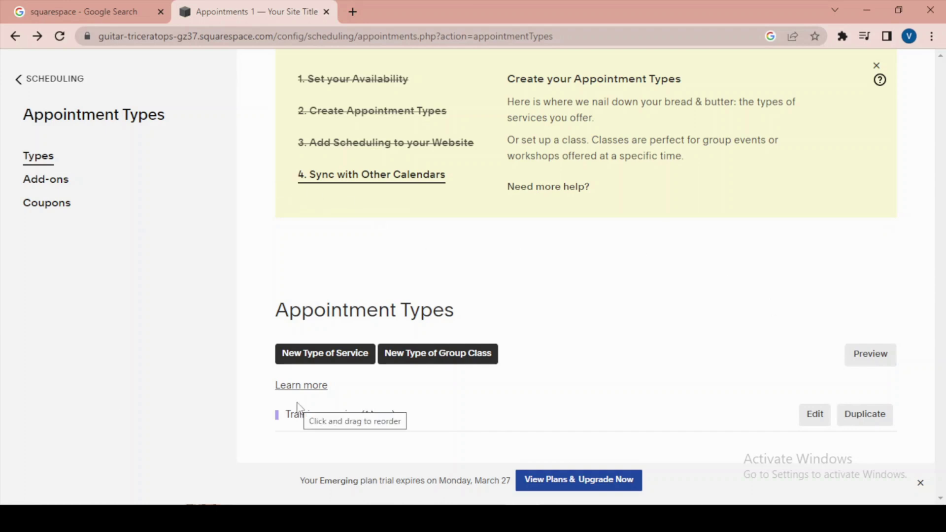
Start a new type of service named "Training class of computer" with a duration of 20 minutes
left_click(345, 360)
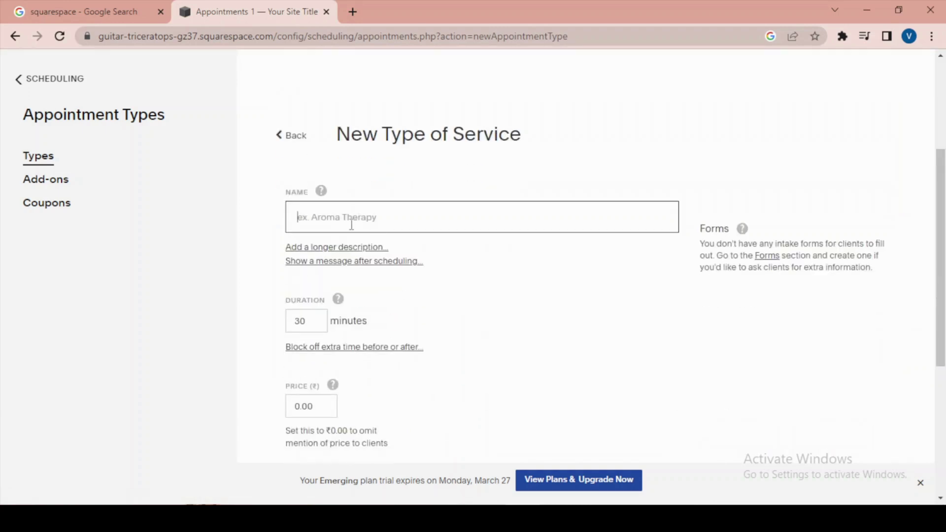
left_click(351, 224)
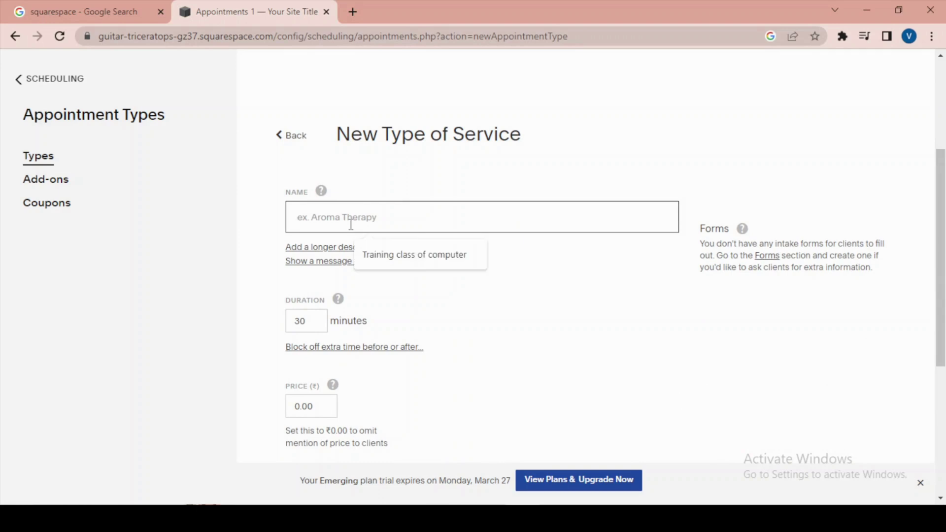
left_click(387, 255)
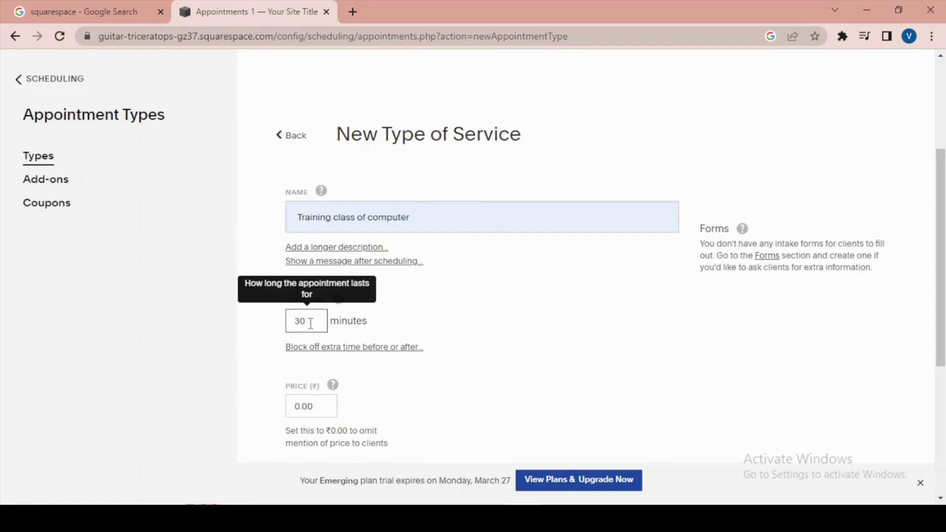
type("20")
left_click(615, 378)
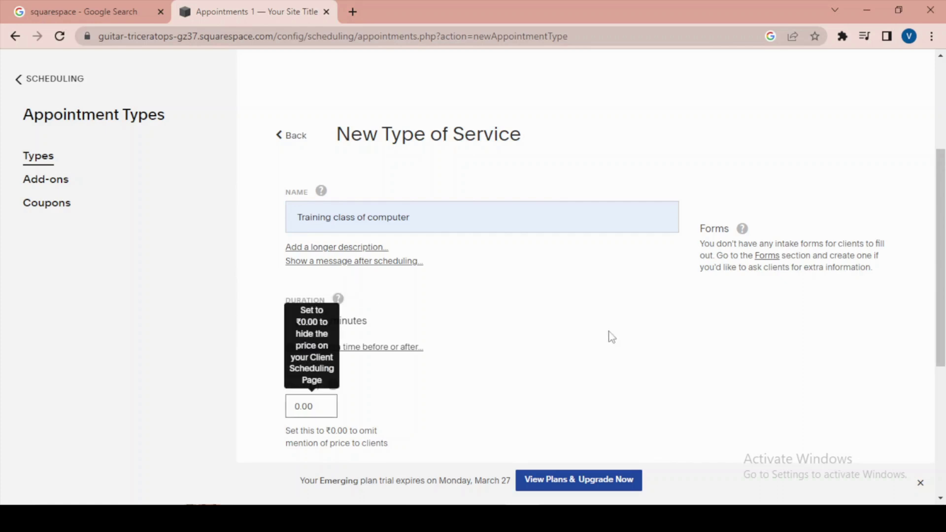
left_click(585, 322)
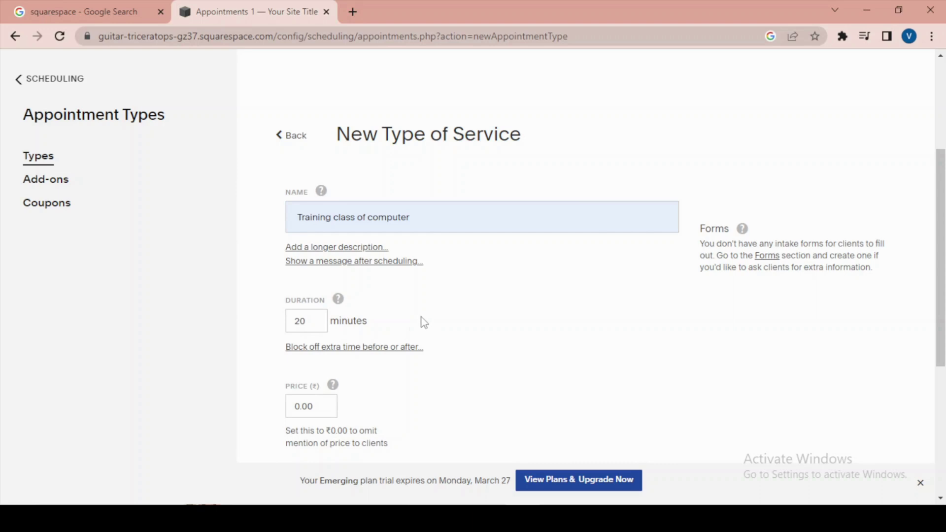
Examine the new service's price, picture, access and group class options without changing them
scroll(424, 323, "down", 3)
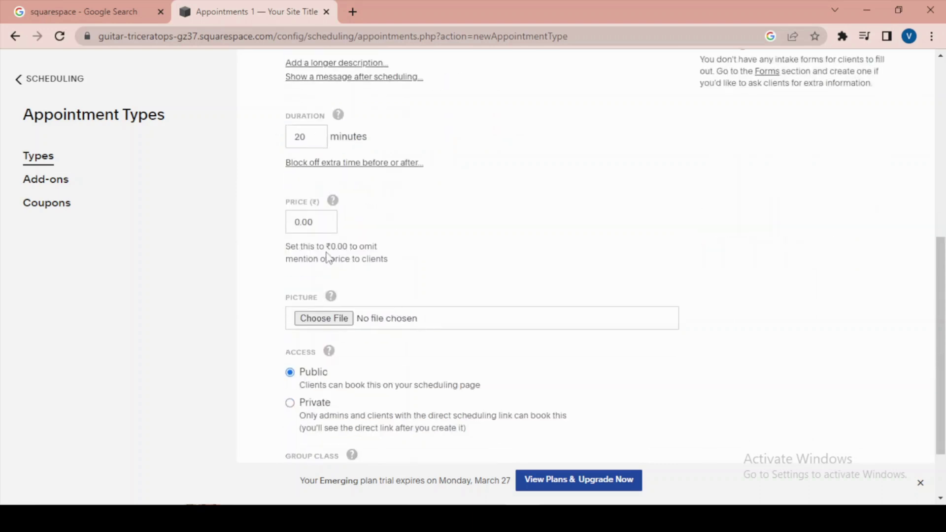
left_click(322, 225)
left_click(323, 226)
scroll(325, 320, "down", 2)
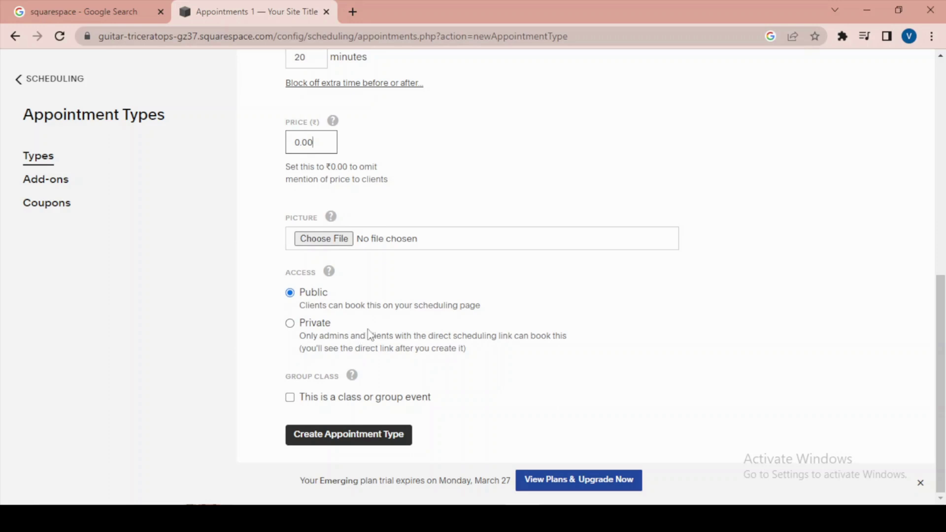
Keep the service's access Public, make it a group class for at most 10 people, and create the appointment type
left_click(329, 322)
left_click(292, 295)
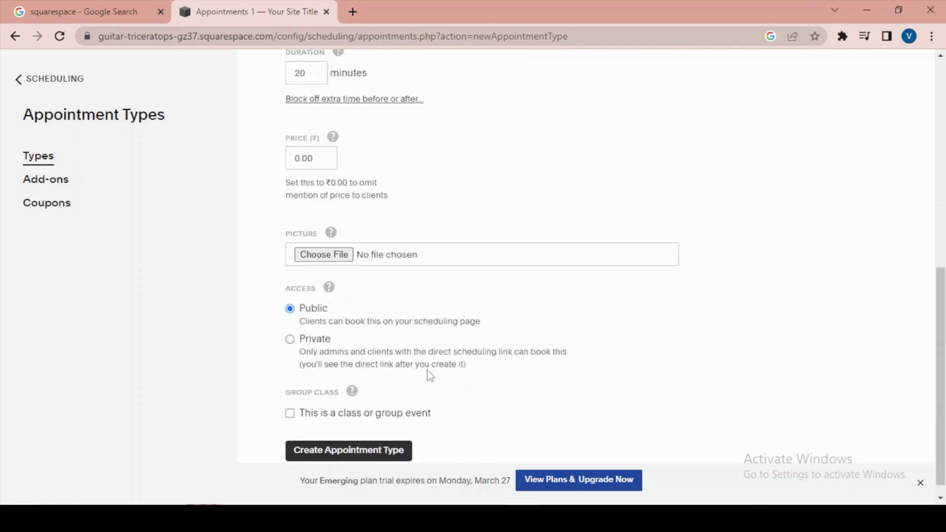
left_click(290, 397)
scroll(364, 437, "down", 2)
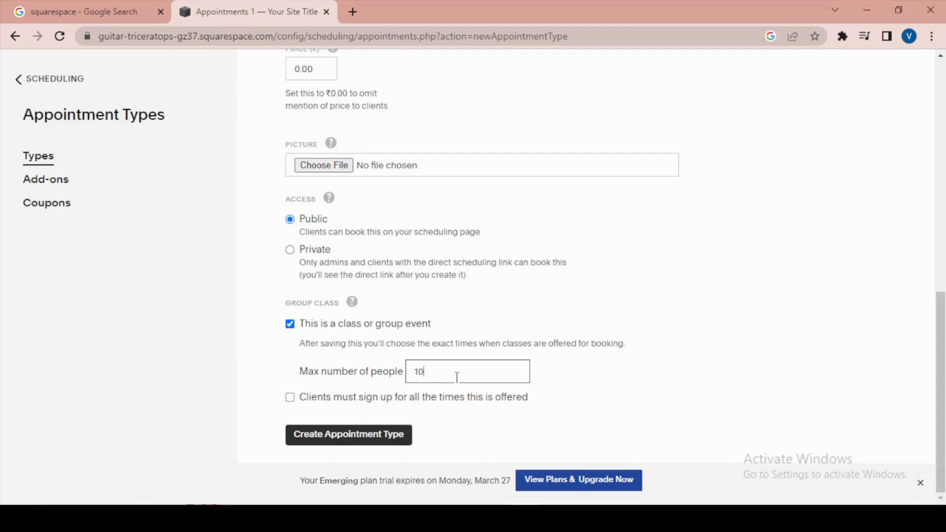
scroll(565, 401, "up", 10)
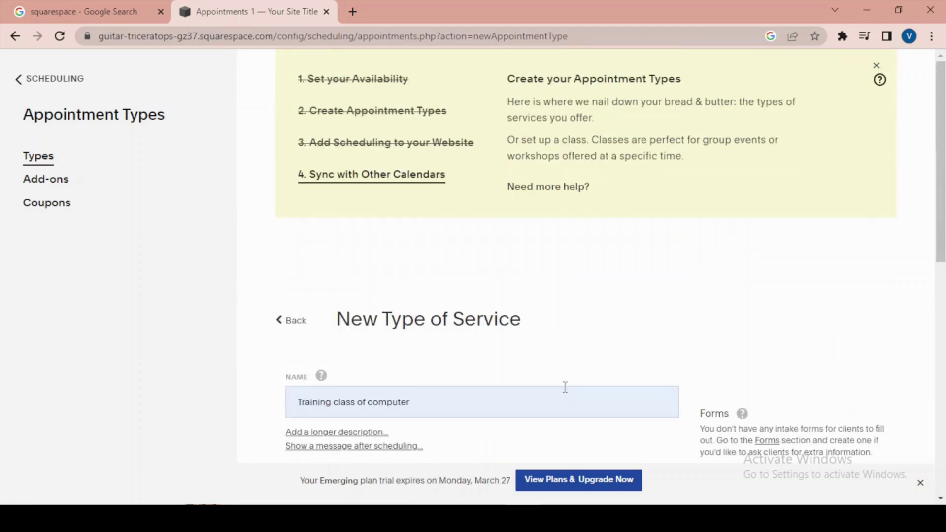
scroll(564, 386, "down", 7)
scroll(515, 367, "down", 3)
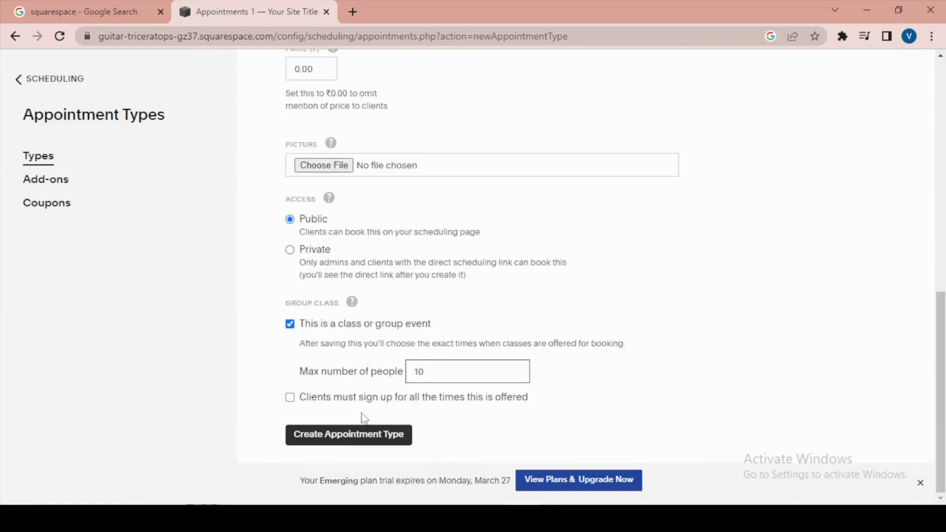
left_click(344, 440)
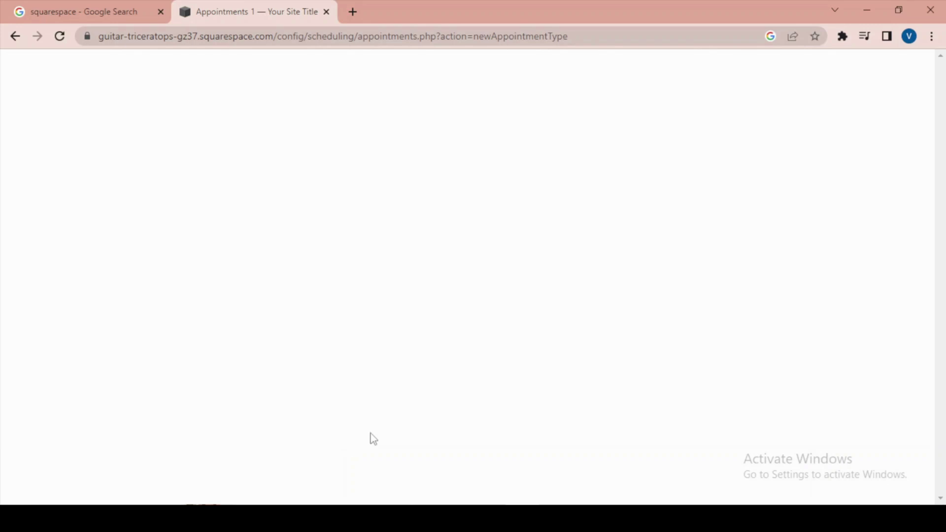
Show the direct scheduling link options of the Training class of computer and copy its direct link
scroll(516, 396, "down", 4)
scroll(517, 396, "down", 3)
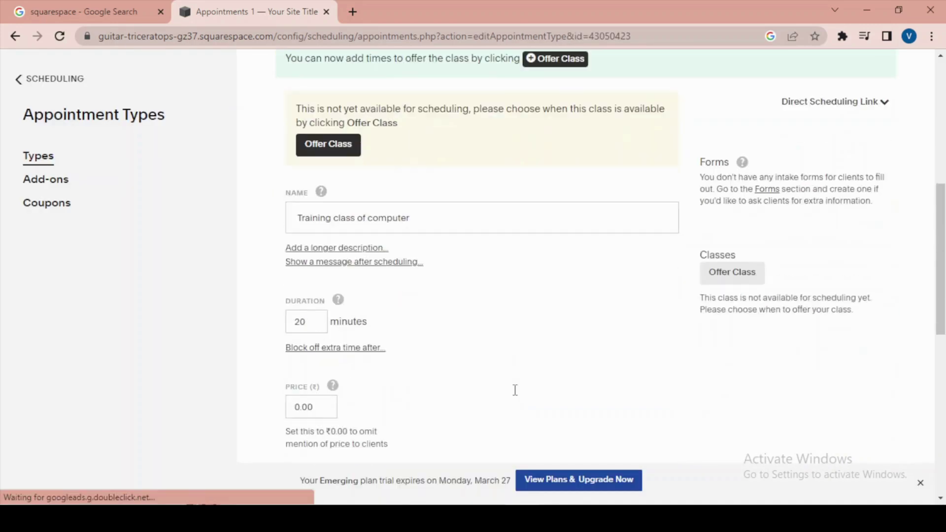
scroll(516, 396, "up", 7)
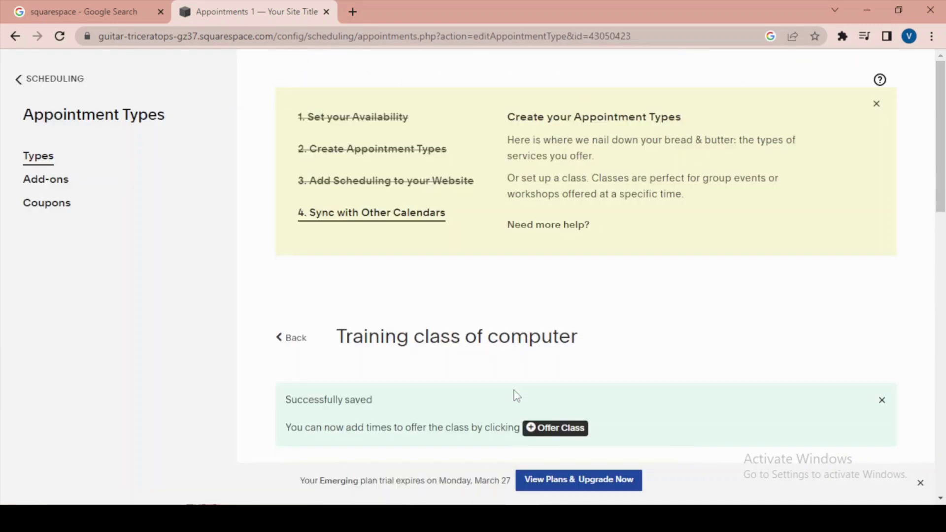
scroll(554, 427, "down", 9)
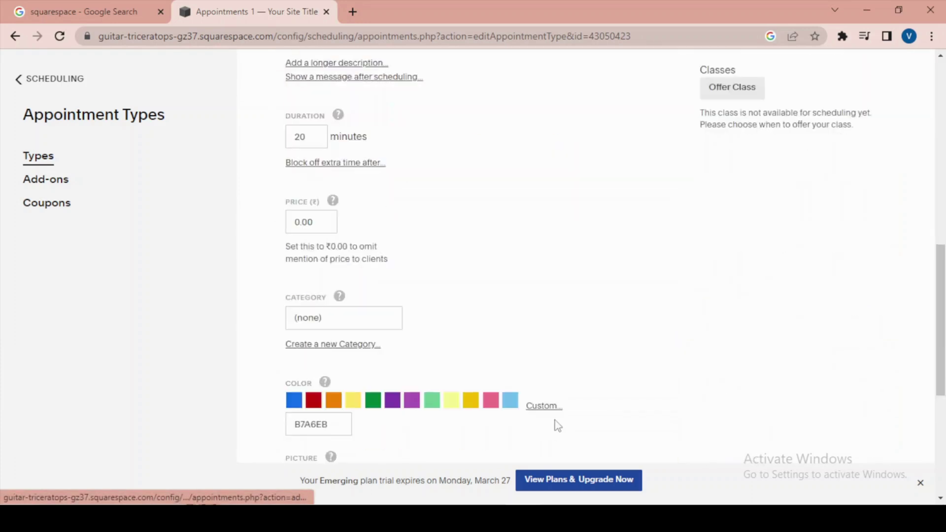
scroll(558, 426, "down", 3)
scroll(558, 426, "up", 9)
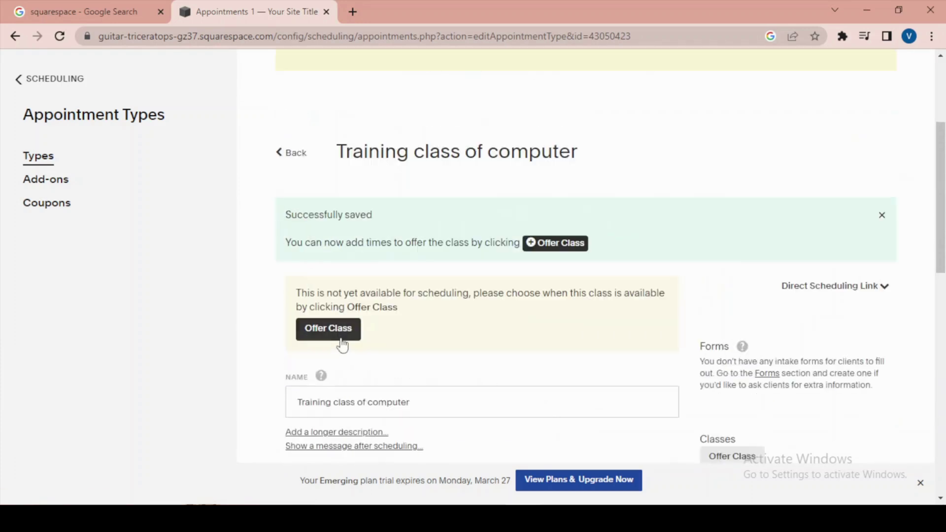
left_click(884, 296)
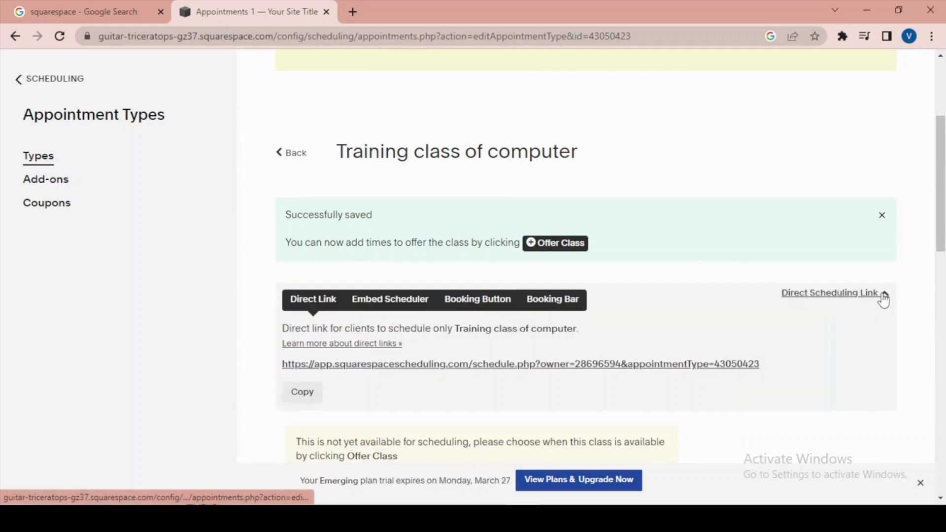
scroll(482, 343, "down", 4)
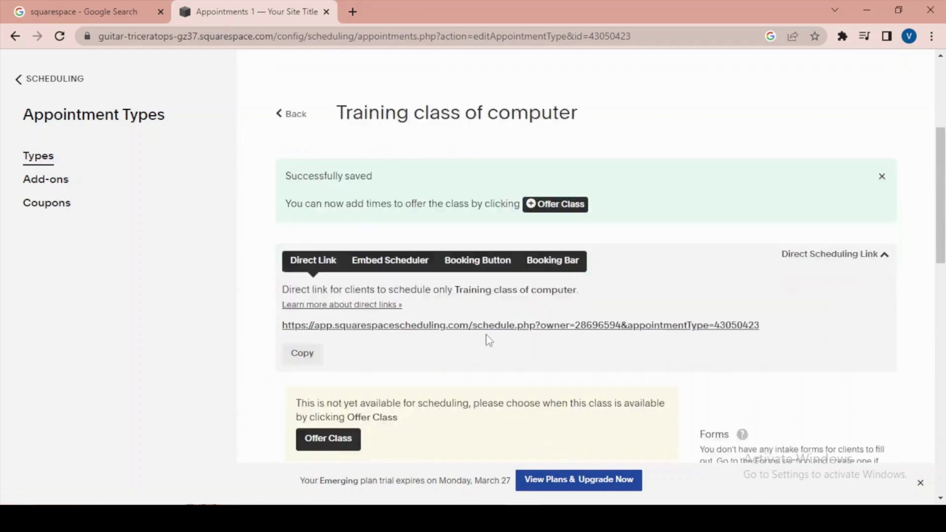
scroll(490, 340, "up", 3)
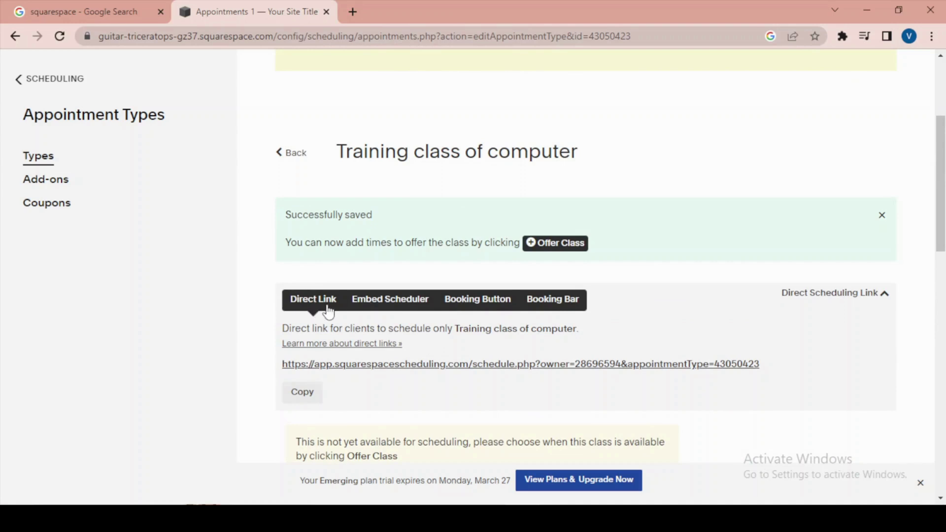
left_click(317, 396)
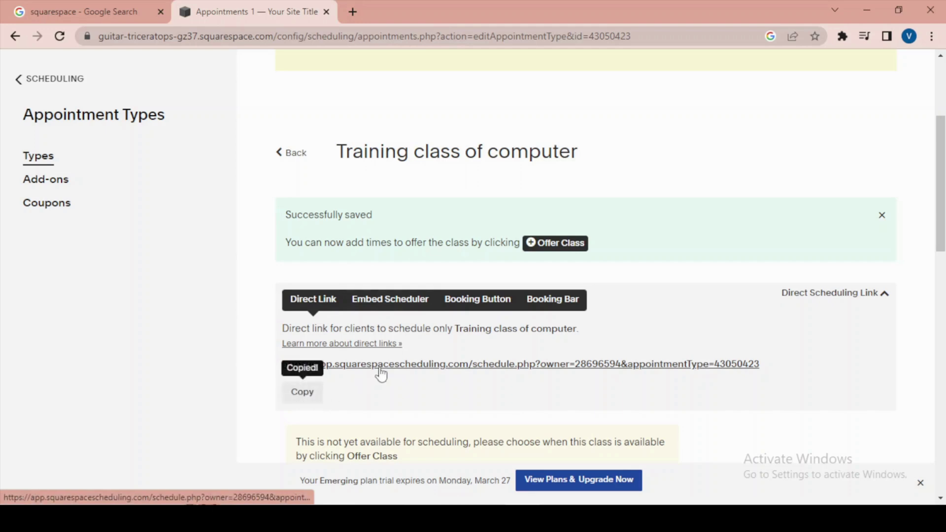
Save the Training class of computer through Update Appointment Type, keeping its current settings
scroll(381, 375, "down", 4)
scroll(382, 374, "down", 8)
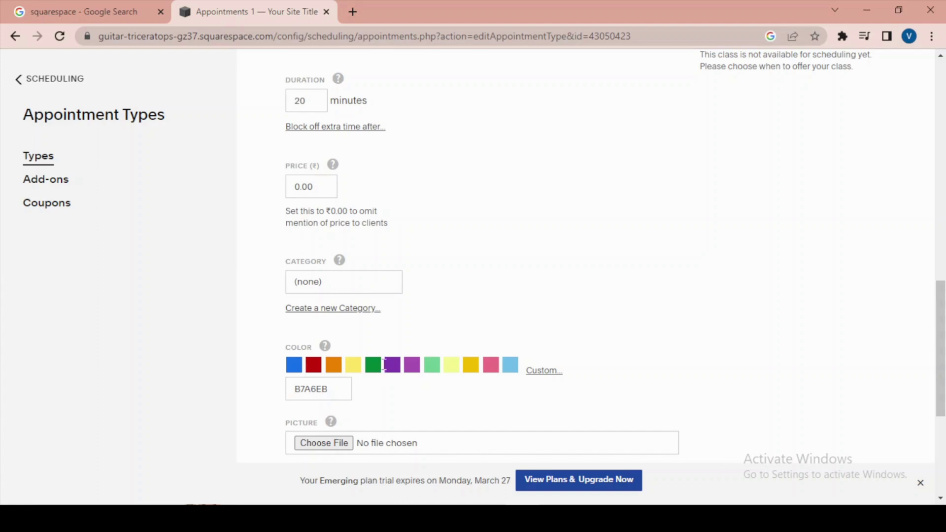
scroll(384, 364, "down", 5)
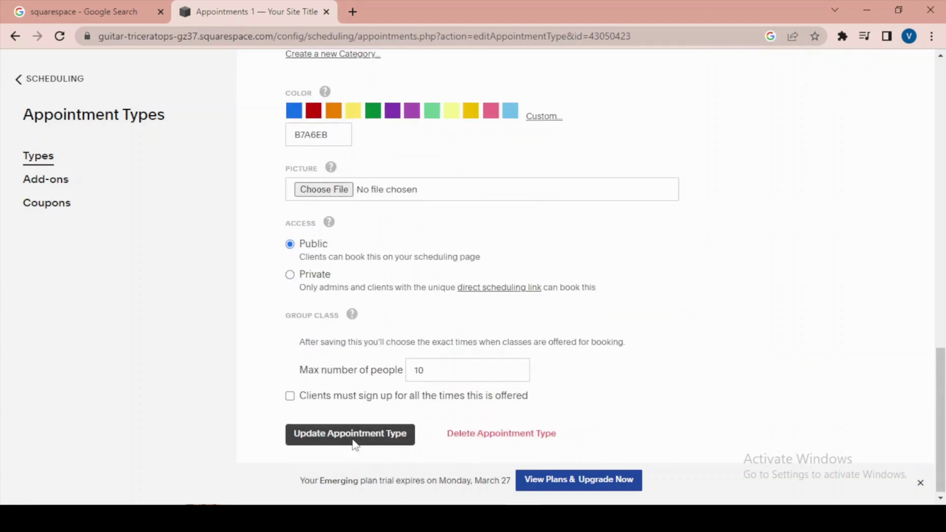
left_click(355, 436)
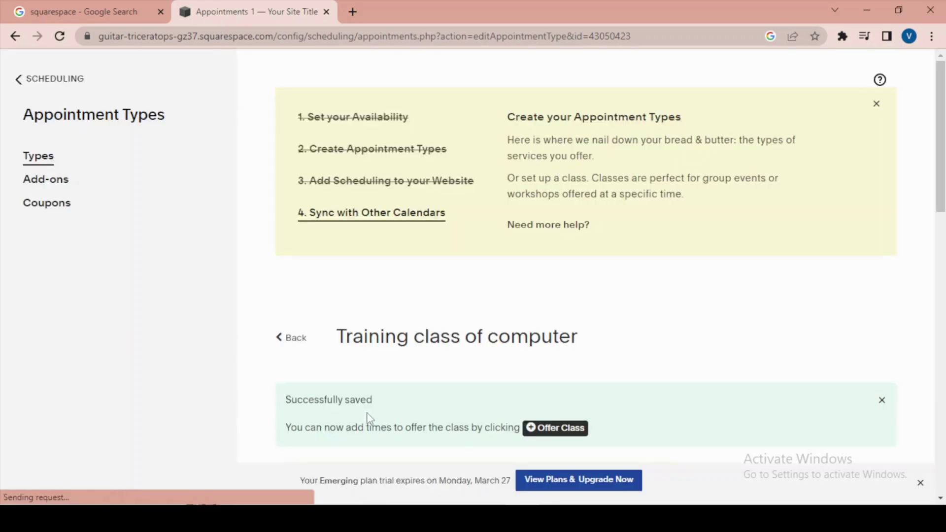
scroll(368, 419, "down", 3)
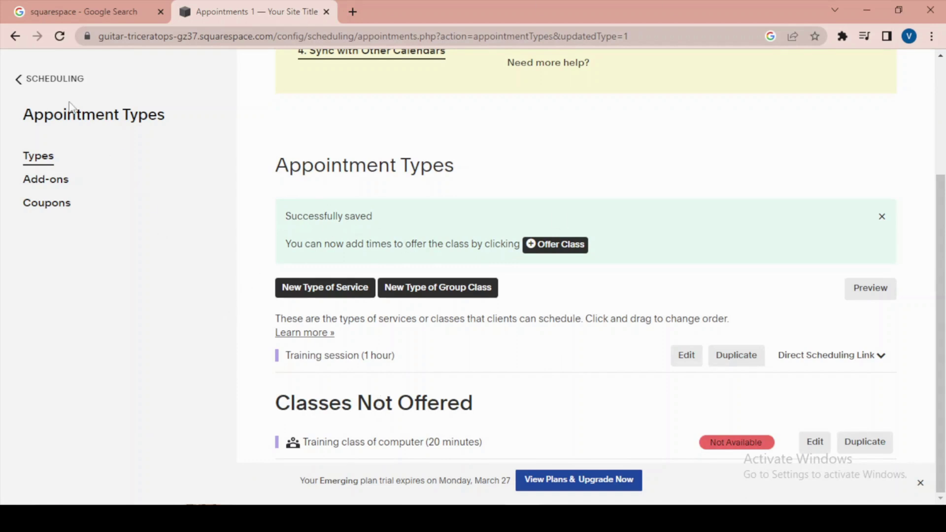
Return to the Scheduling overview and open Customize Appearance for the client scheduling page
left_click(21, 86)
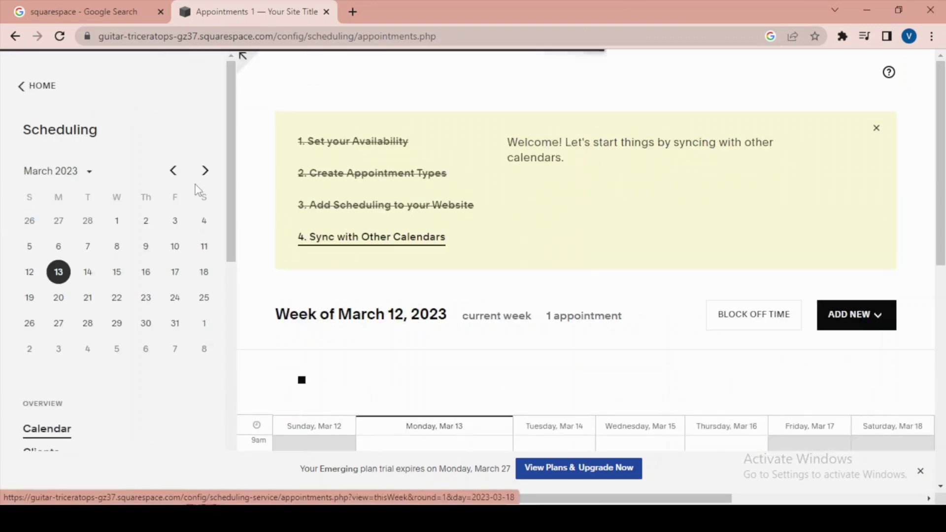
scroll(197, 190, "down", 4)
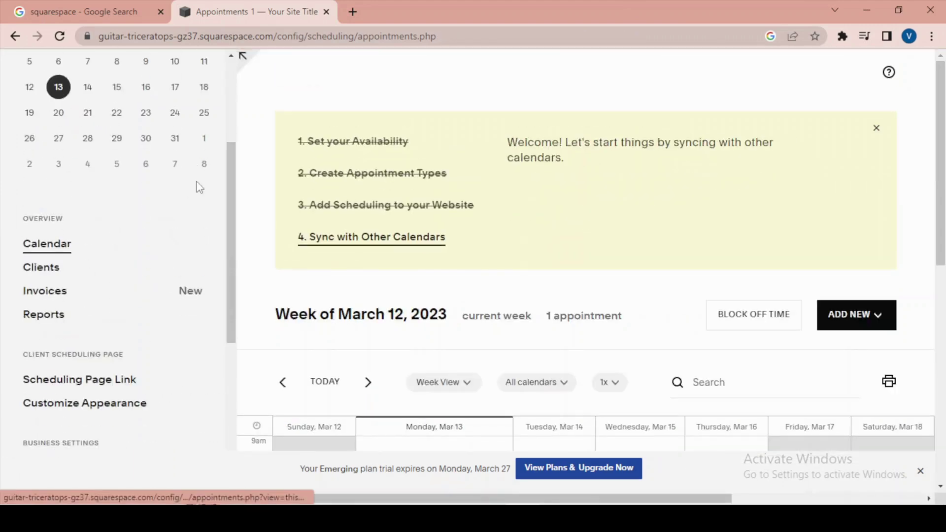
scroll(187, 180, "down", 4)
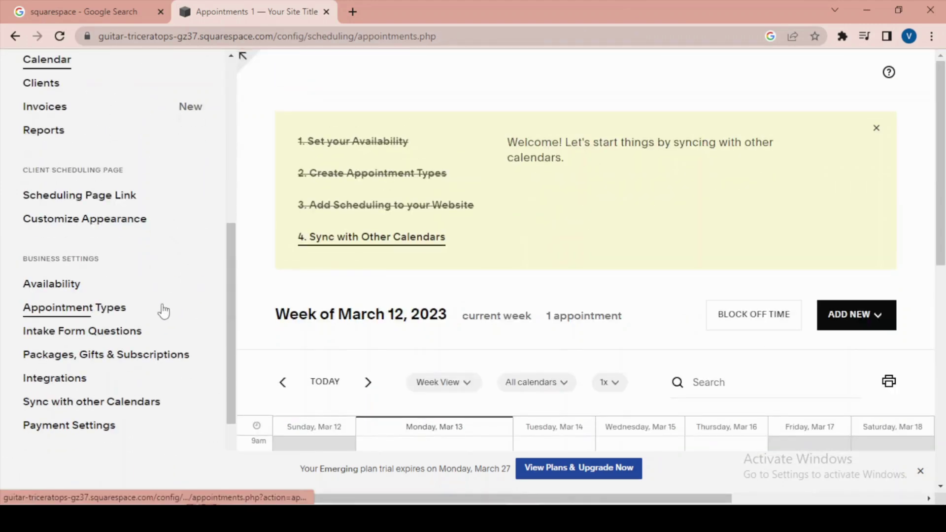
left_click(82, 230)
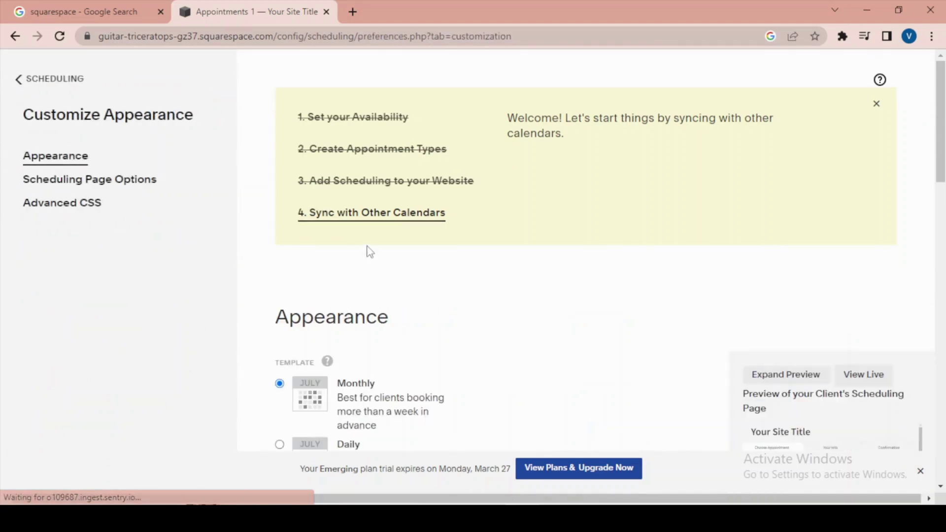
Switch the client scheduling page template to Daily and check its preview
scroll(368, 250, "down", 4)
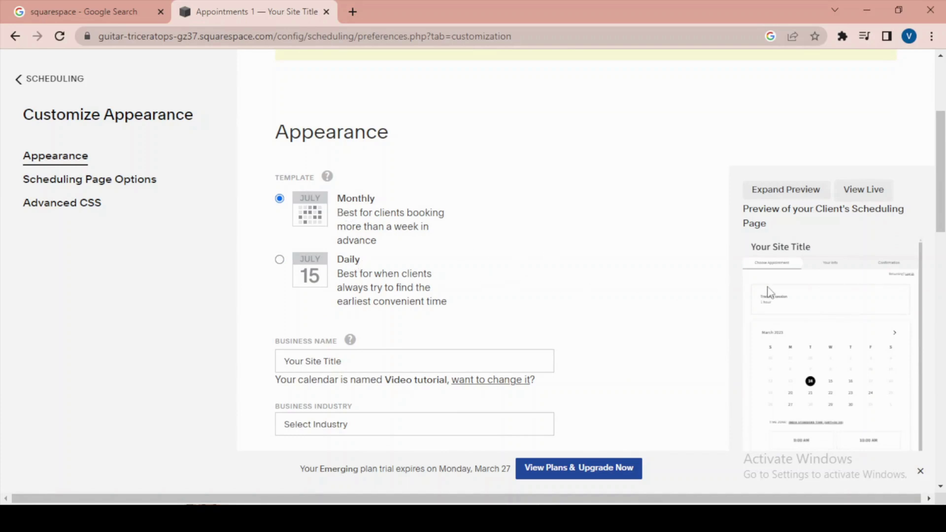
scroll(867, 306, "down", 1)
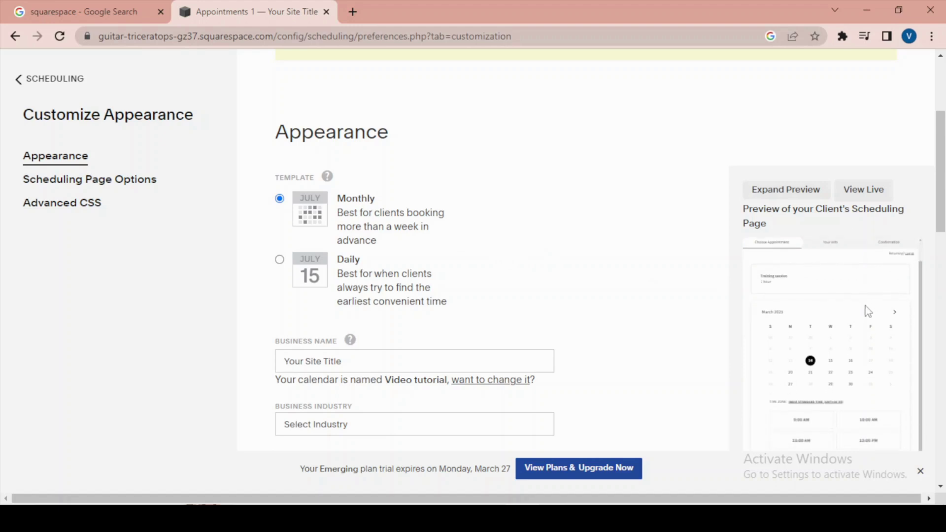
scroll(866, 341, "up", 1)
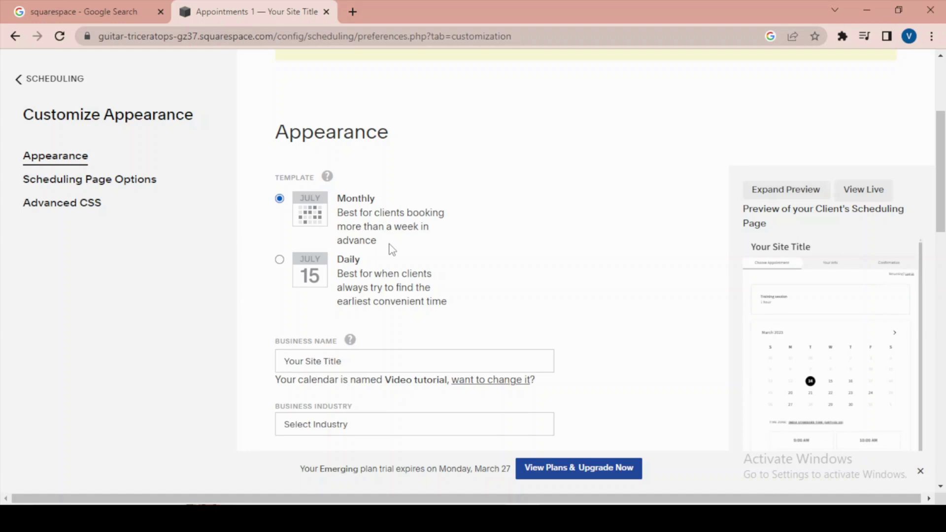
left_click(279, 260)
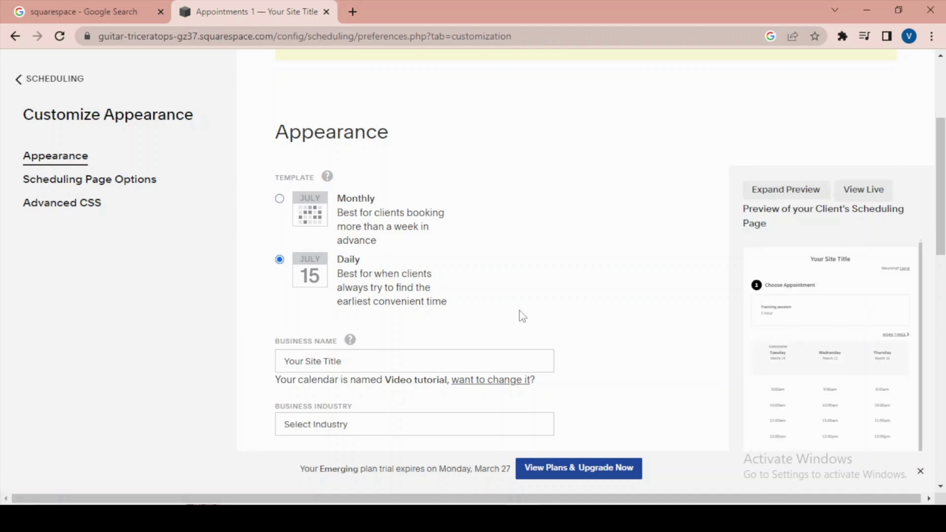
scroll(680, 332, "down", 3)
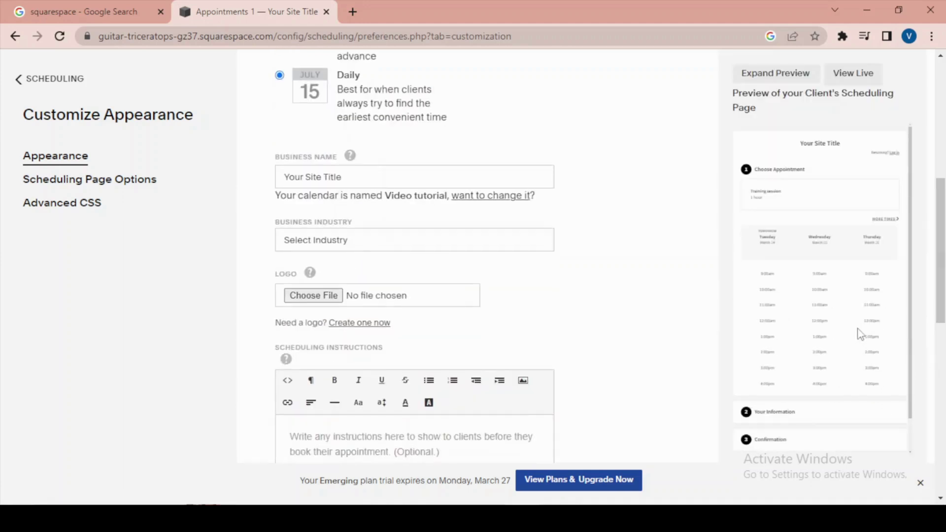
scroll(858, 332, "up", 3)
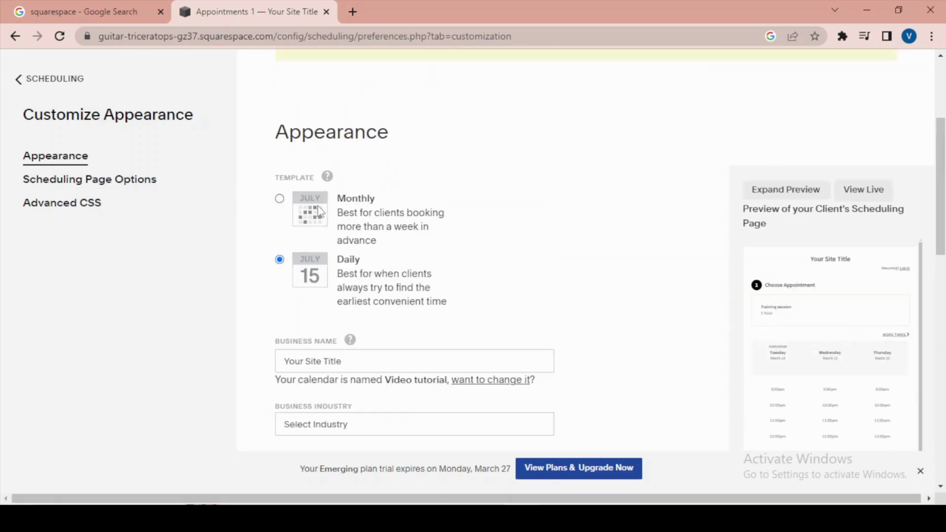
scroll(848, 259, "down", 1)
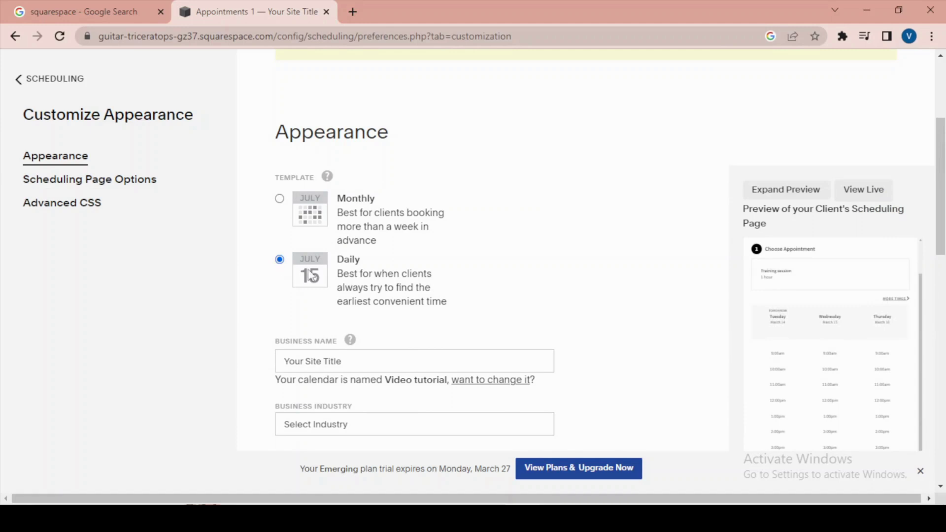
Replace the business name with "Unique Sessions"
scroll(310, 276, "down", 3)
left_click(355, 178)
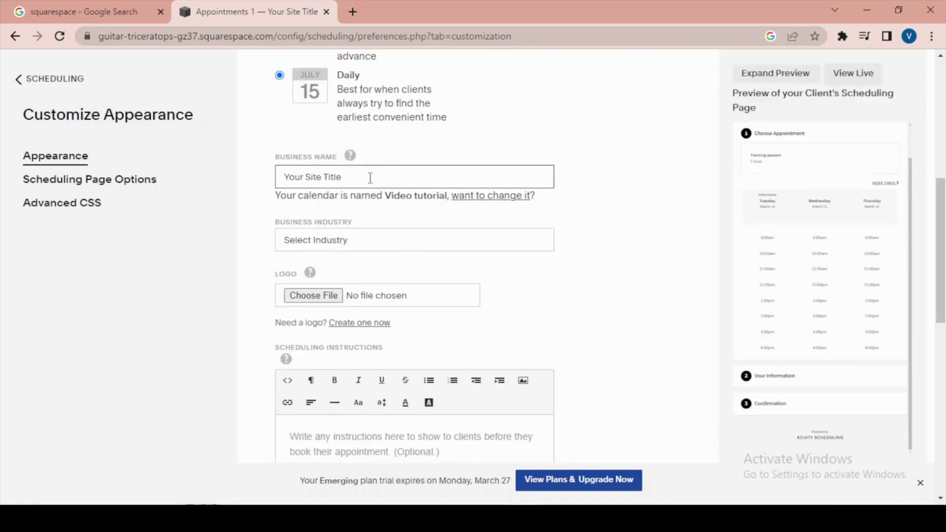
left_click_drag(315, 183, 256, 180)
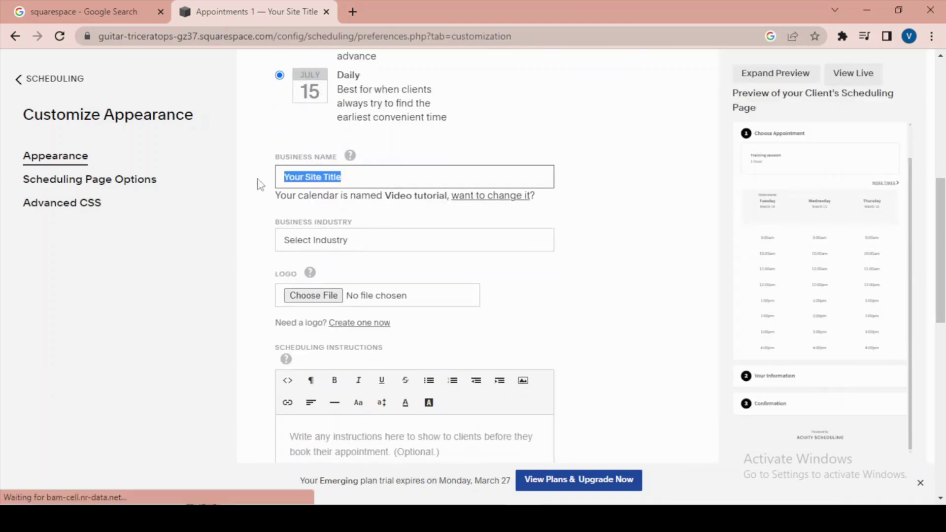
type("Unique Se")
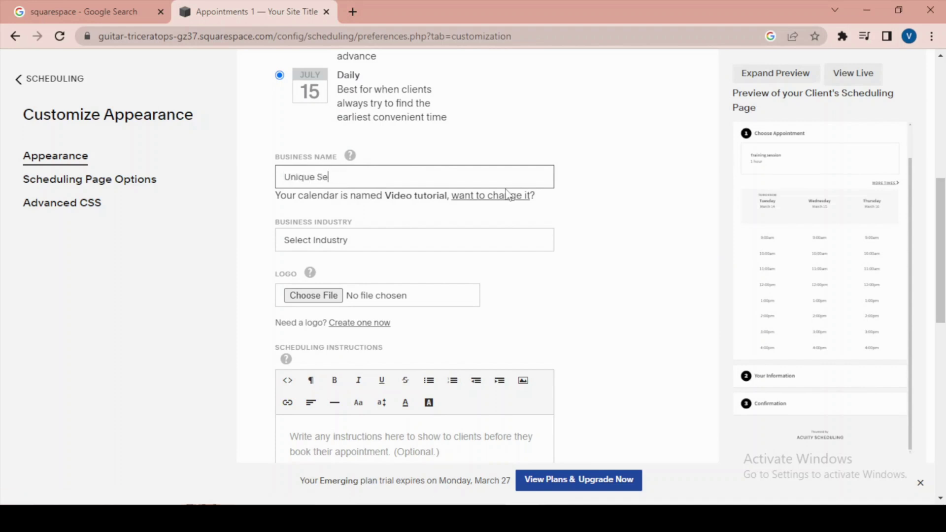
type("ssions")
Set the business industry to Web Design
left_click(446, 240)
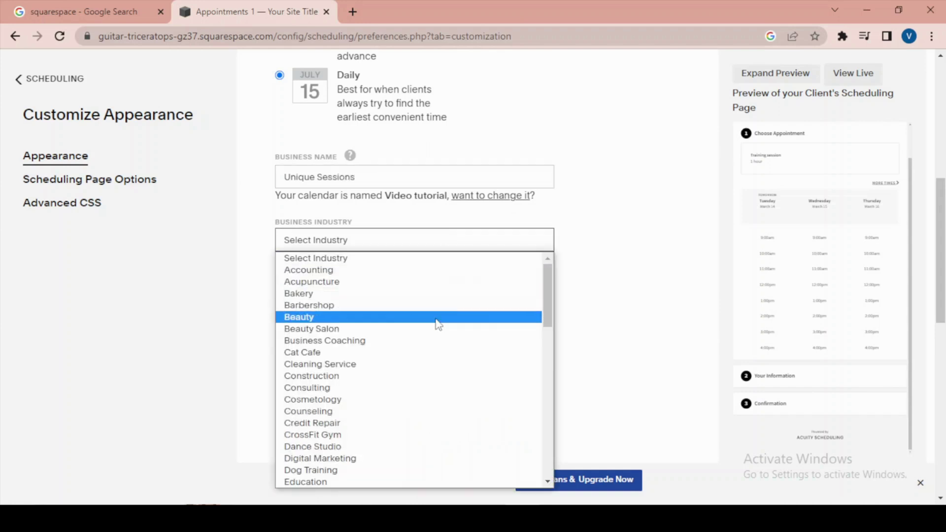
scroll(374, 323, "down", 6)
scroll(377, 325, "up", 6)
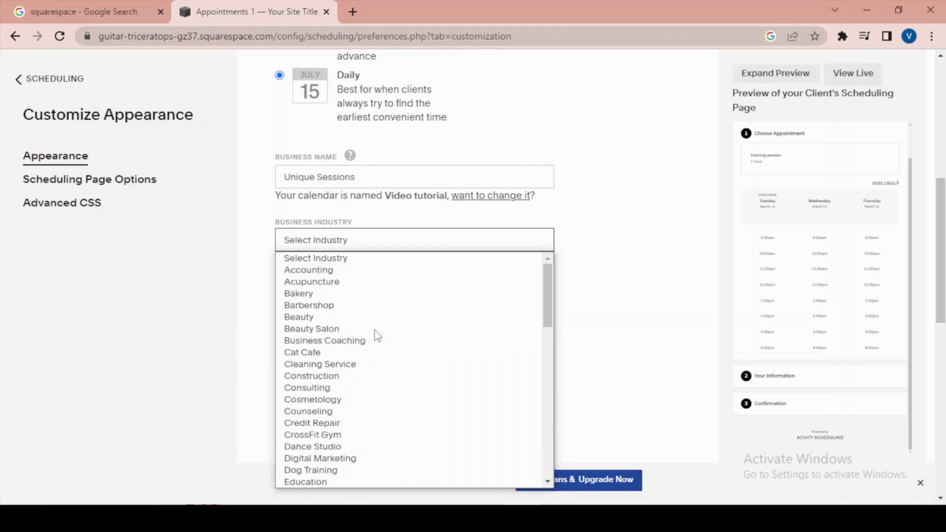
scroll(382, 345, "down", 10)
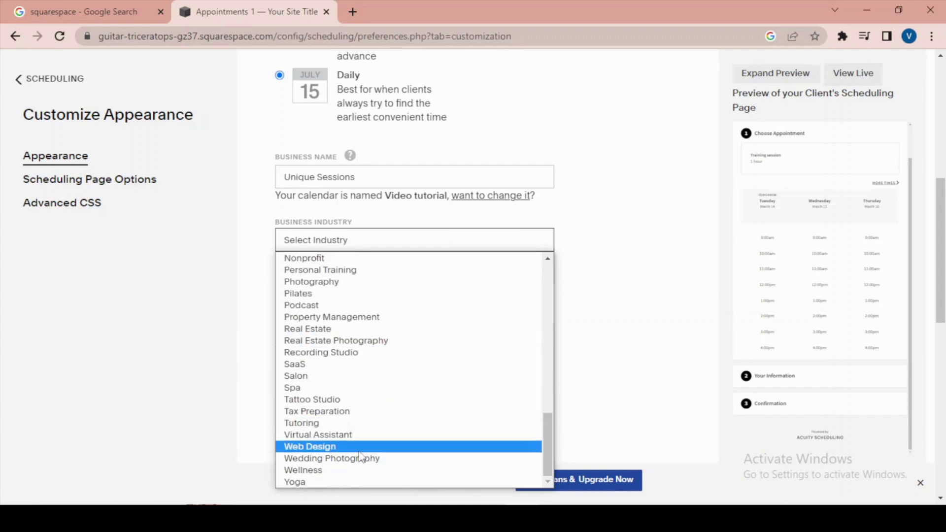
left_click(363, 447)
scroll(508, 323, "down", 1)
scroll(508, 321, "down", 3)
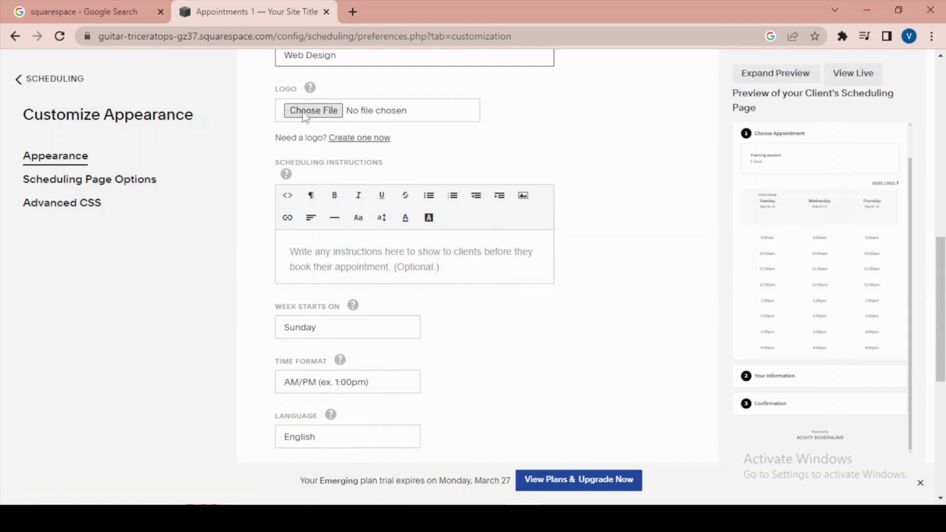
Examine the scheduling instructions, week start, language and time zone settings, and check the available time format options
left_click(379, 267)
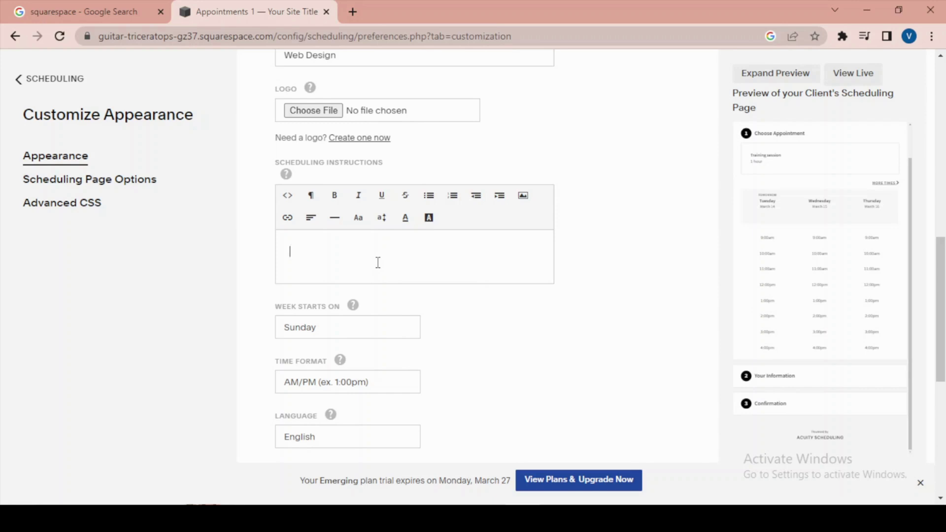
scroll(378, 263, "down", 7)
scroll(389, 269, "up", 4)
mouse_move(331, 255)
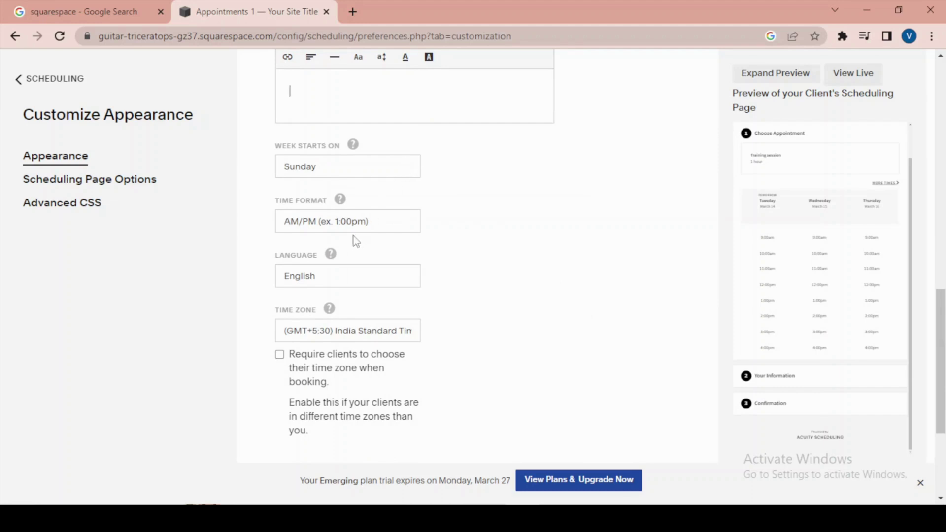
left_click(364, 227)
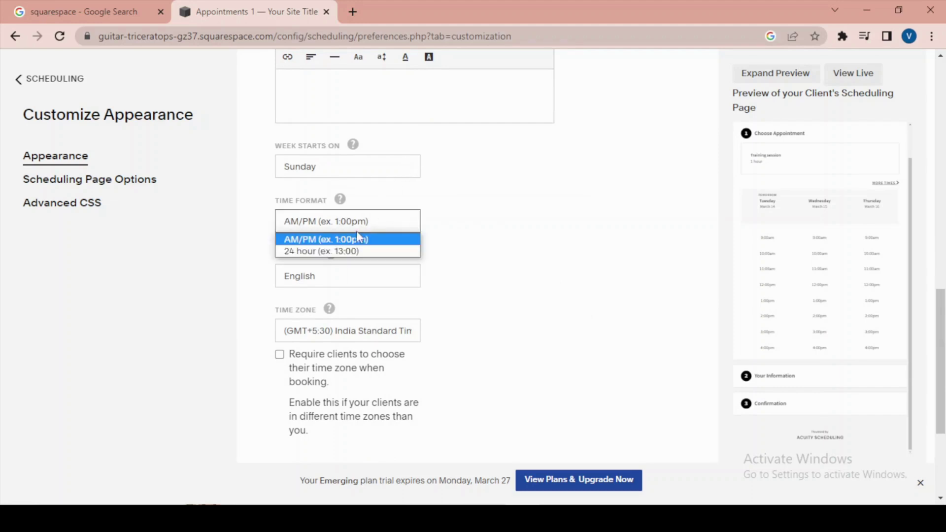
left_click(516, 186)
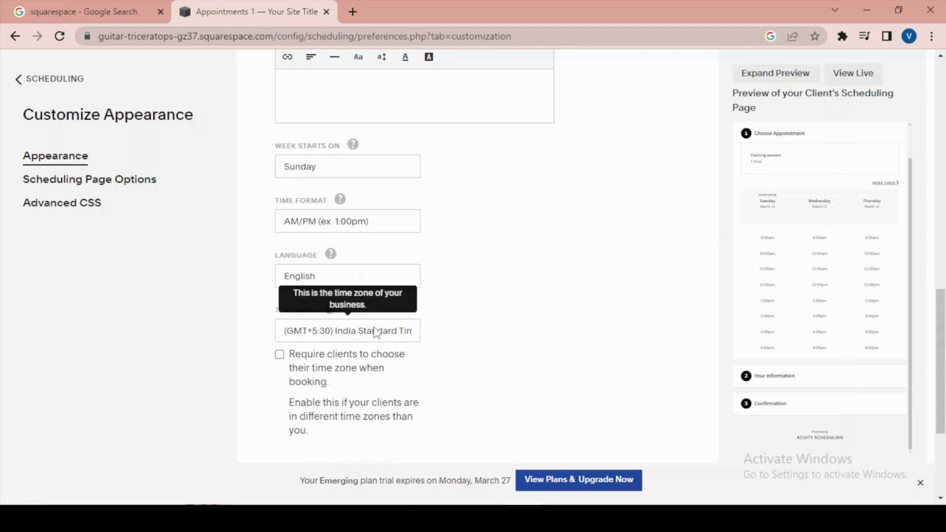
Require clients to choose their time zone when booking, and save the appearance changes
scroll(345, 316, "down", 3)
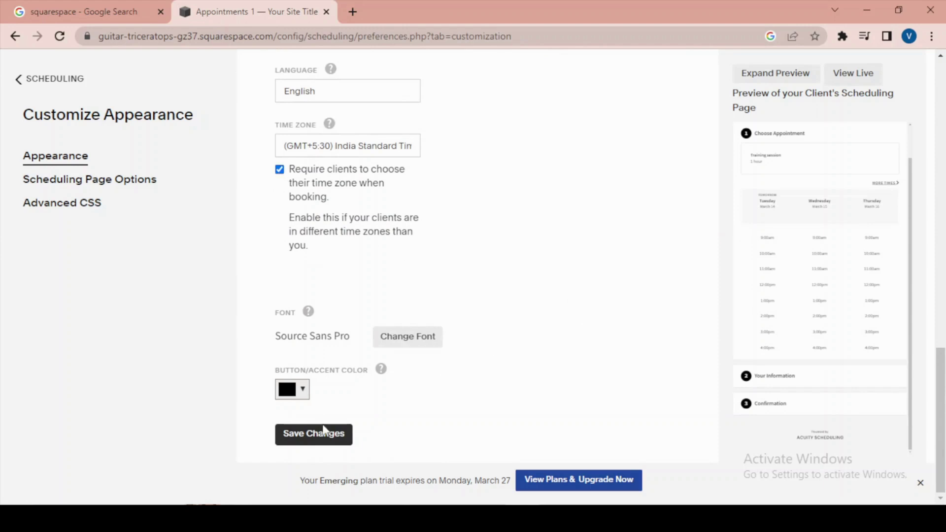
scroll(785, 348, "up", 2)
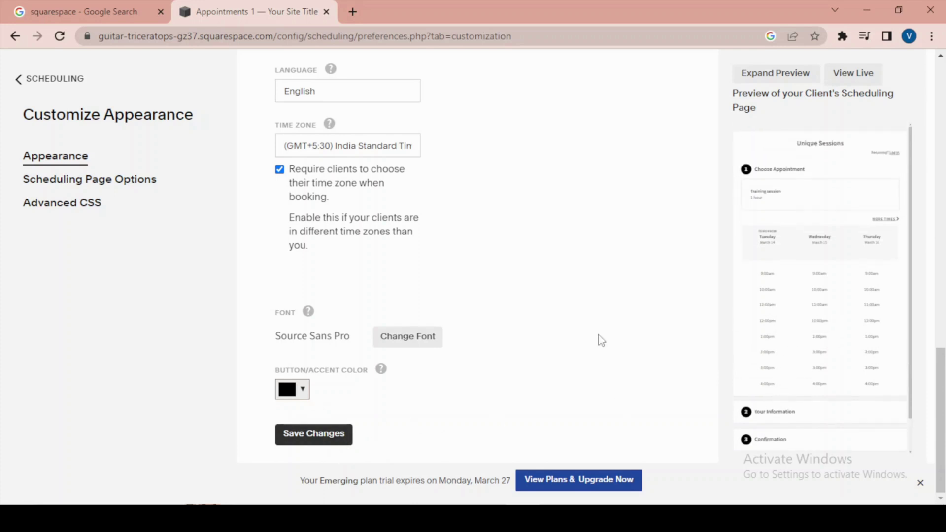
left_click(323, 439)
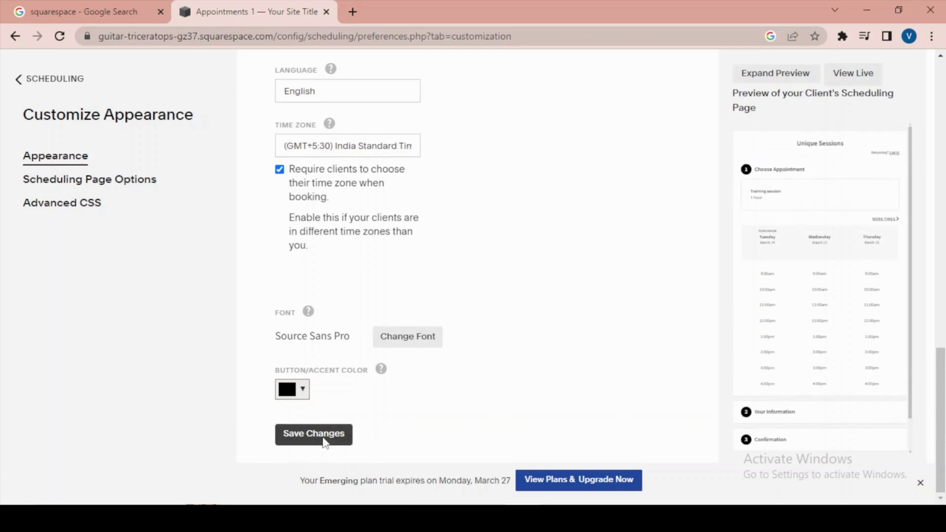